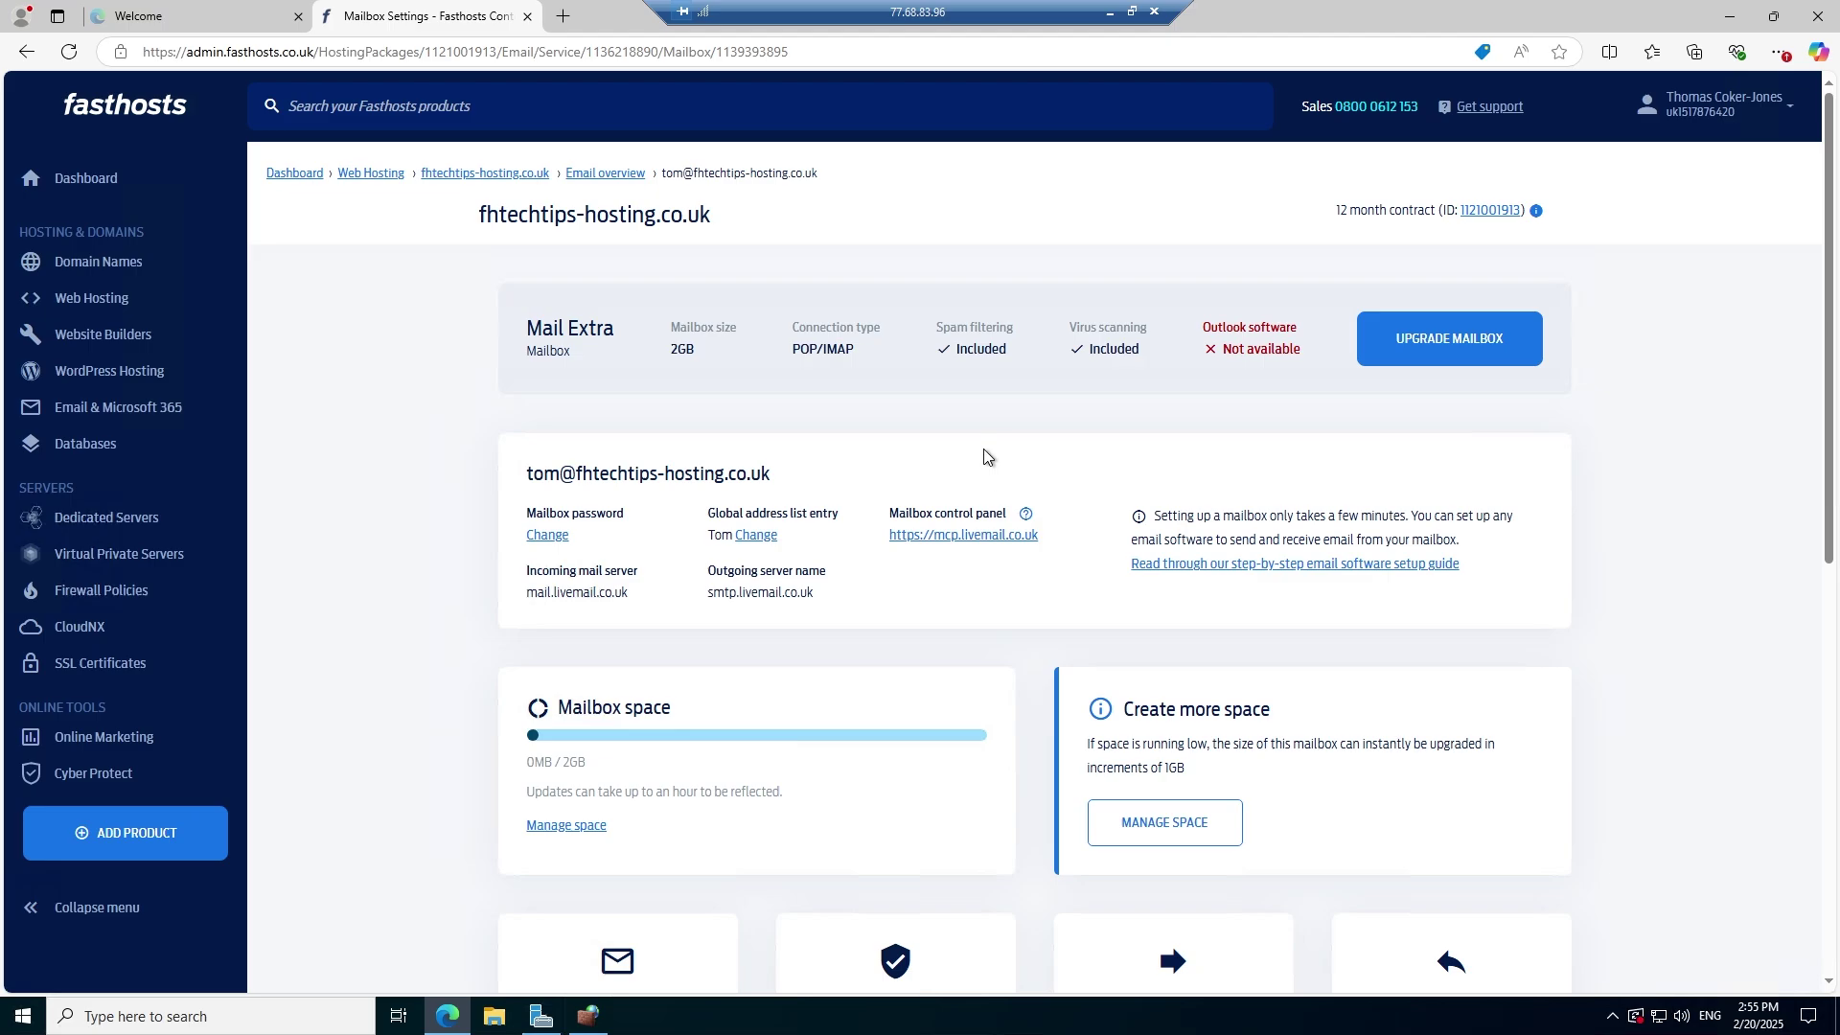
Step: Search 'out' from the taskbar and launch the Outlook app
left_click(256, 1012)
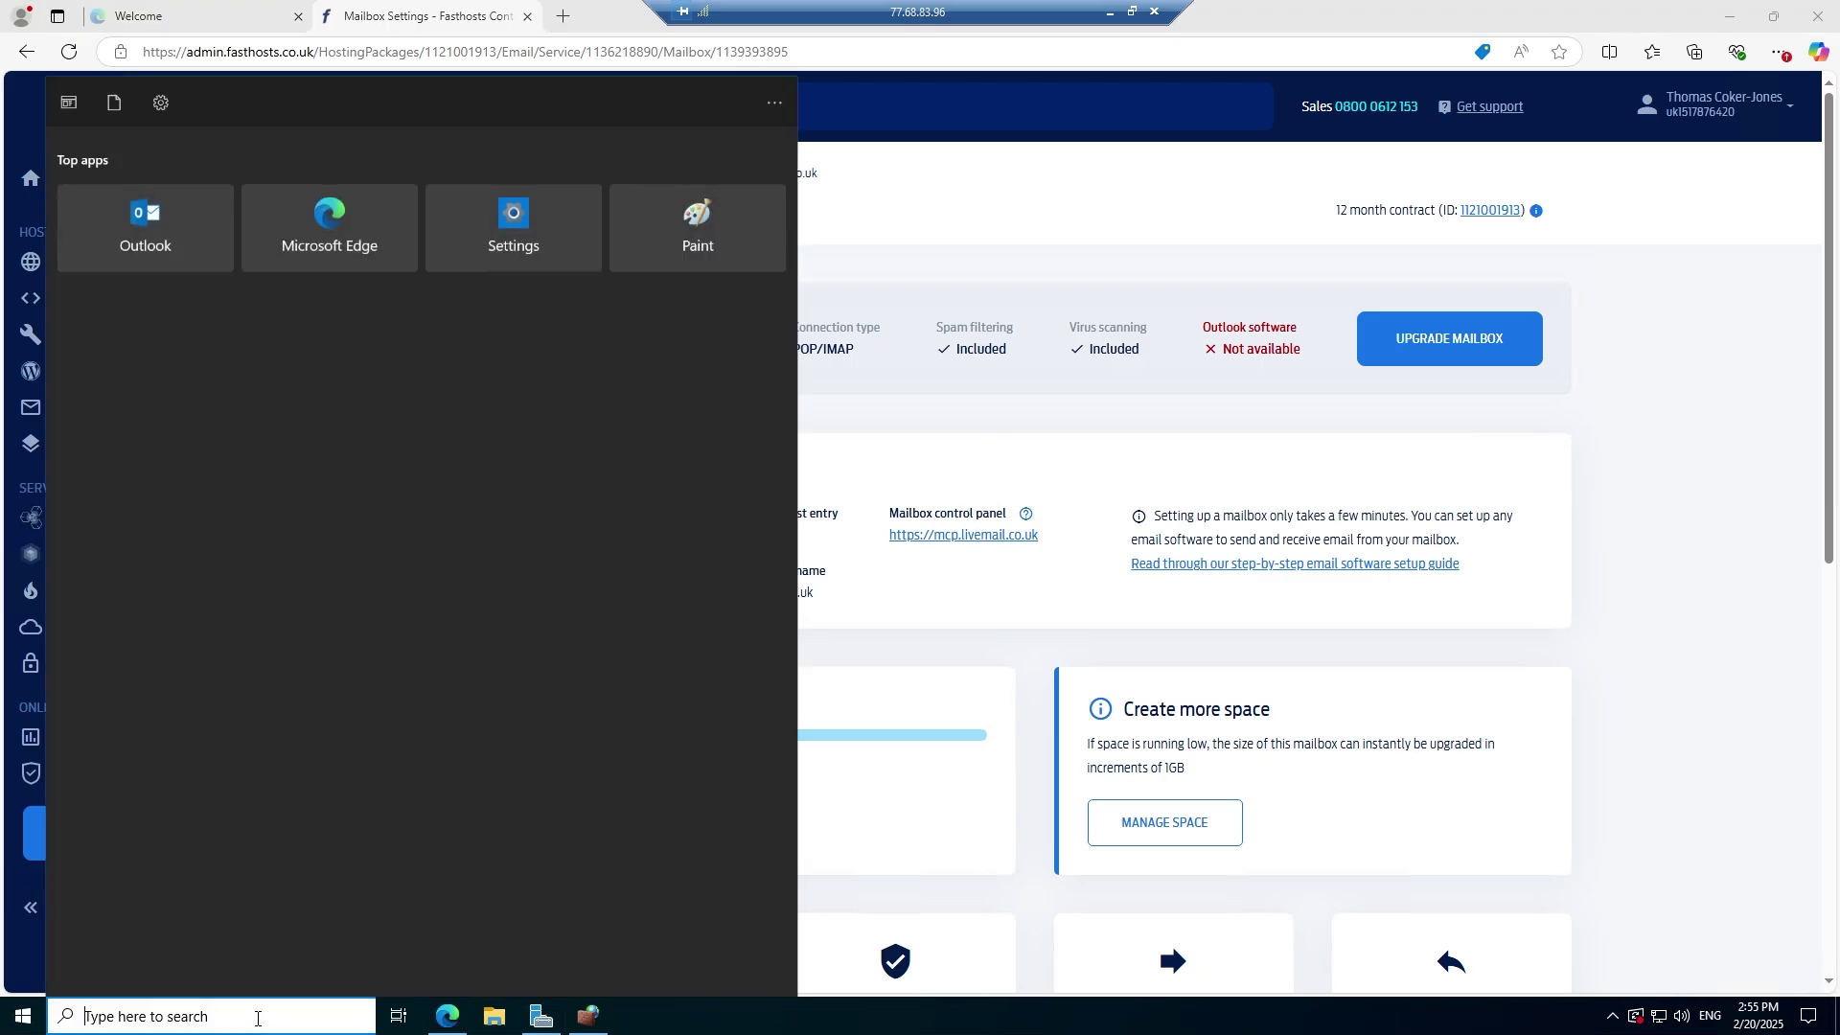
type("out")
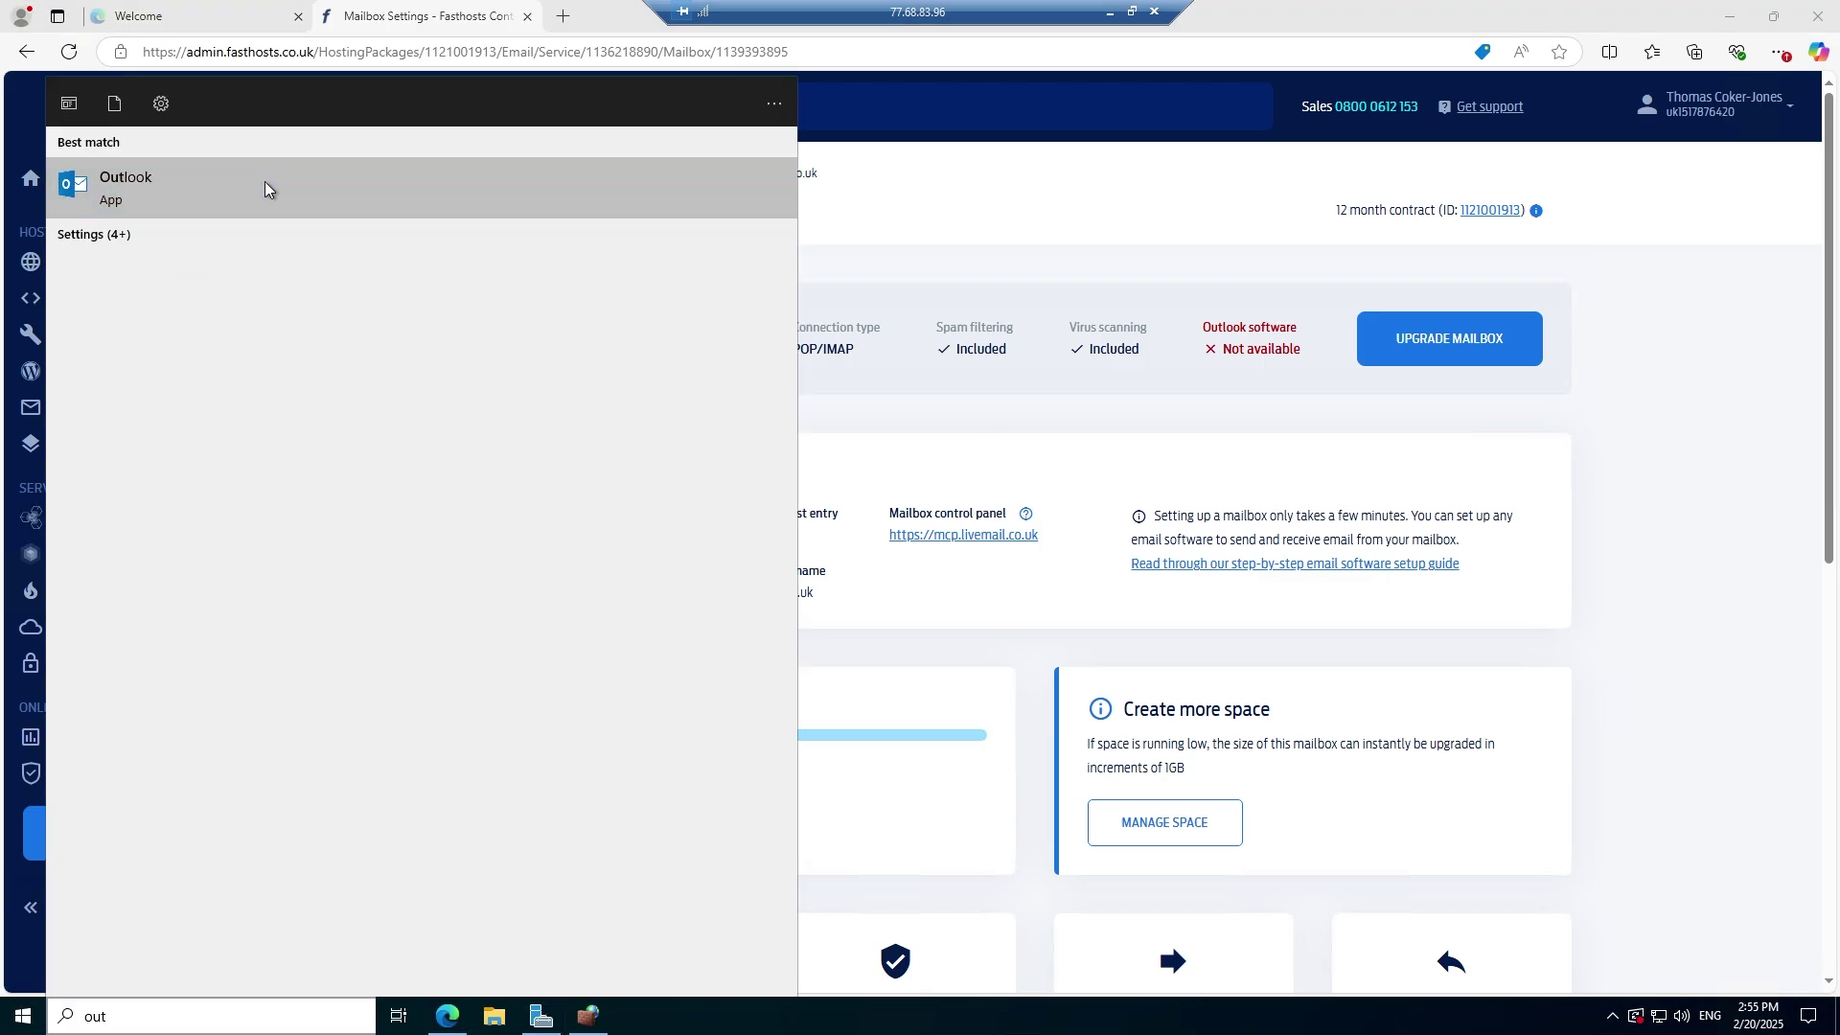
left_click(265, 181)
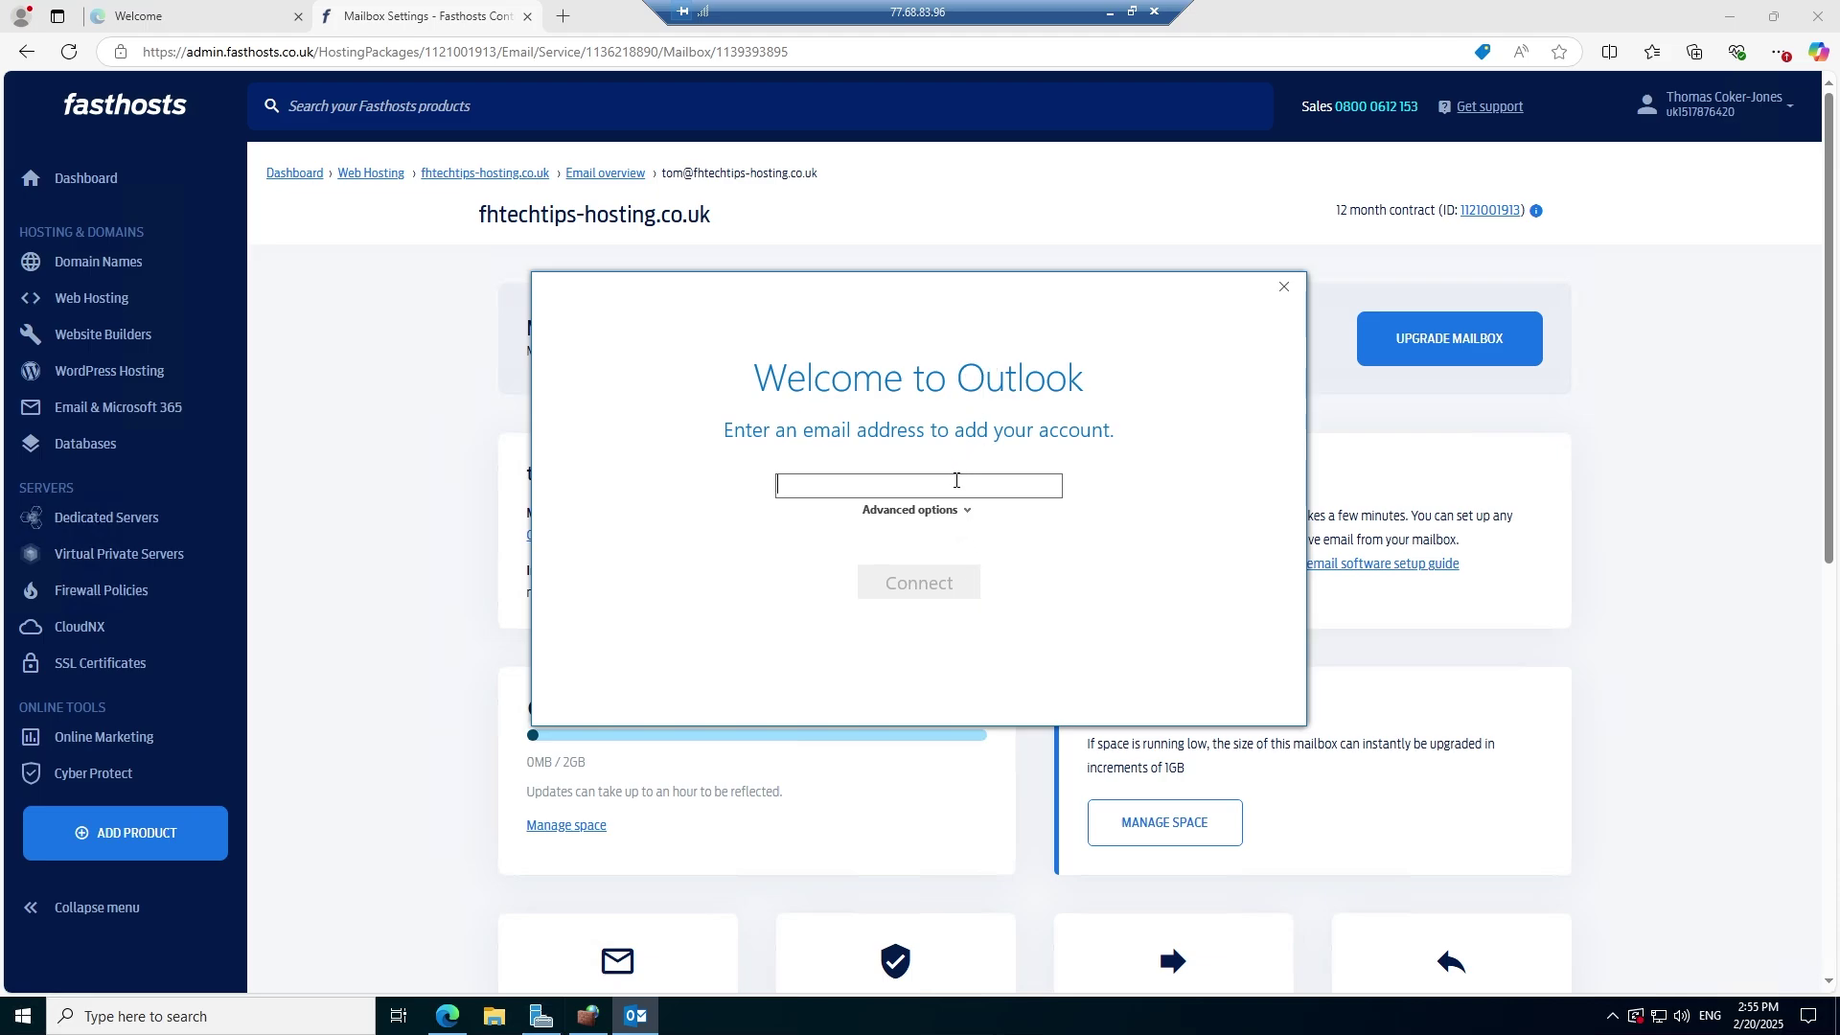
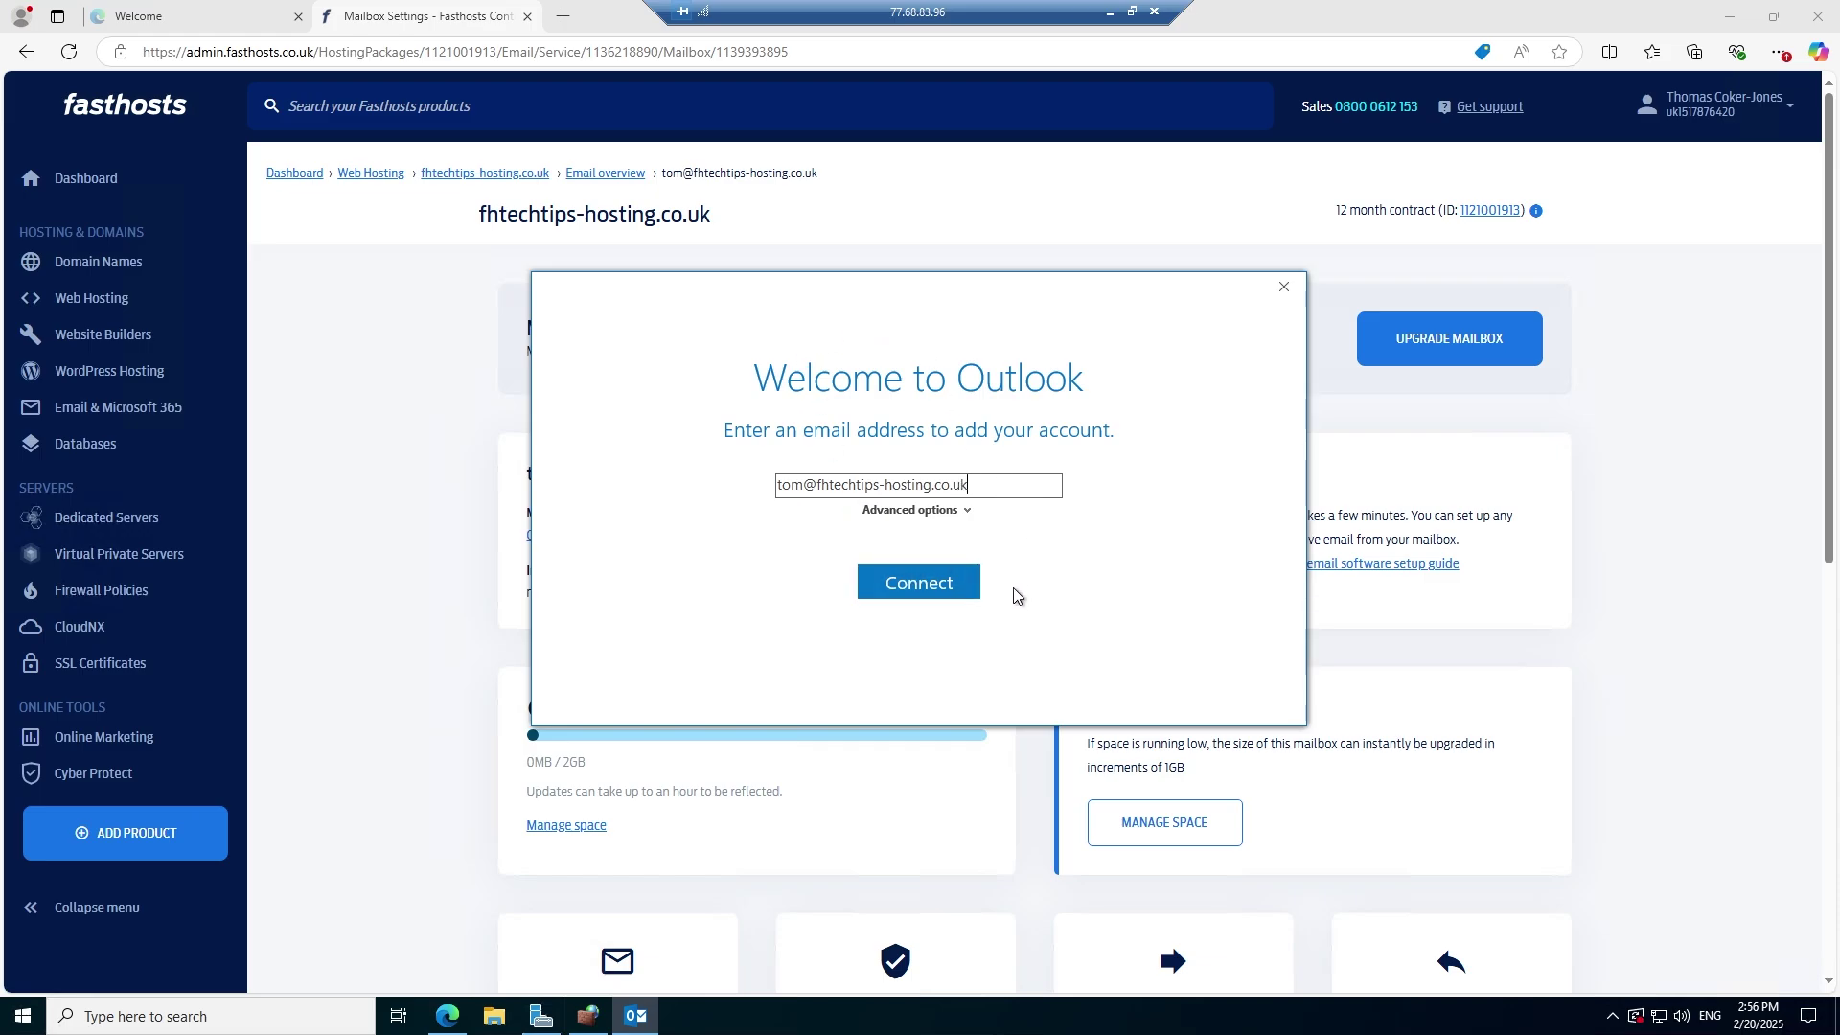
Step: Enter the mailbox e-mail address, choose manual setup, and pick IMAP as the account type
left_click(966, 511)
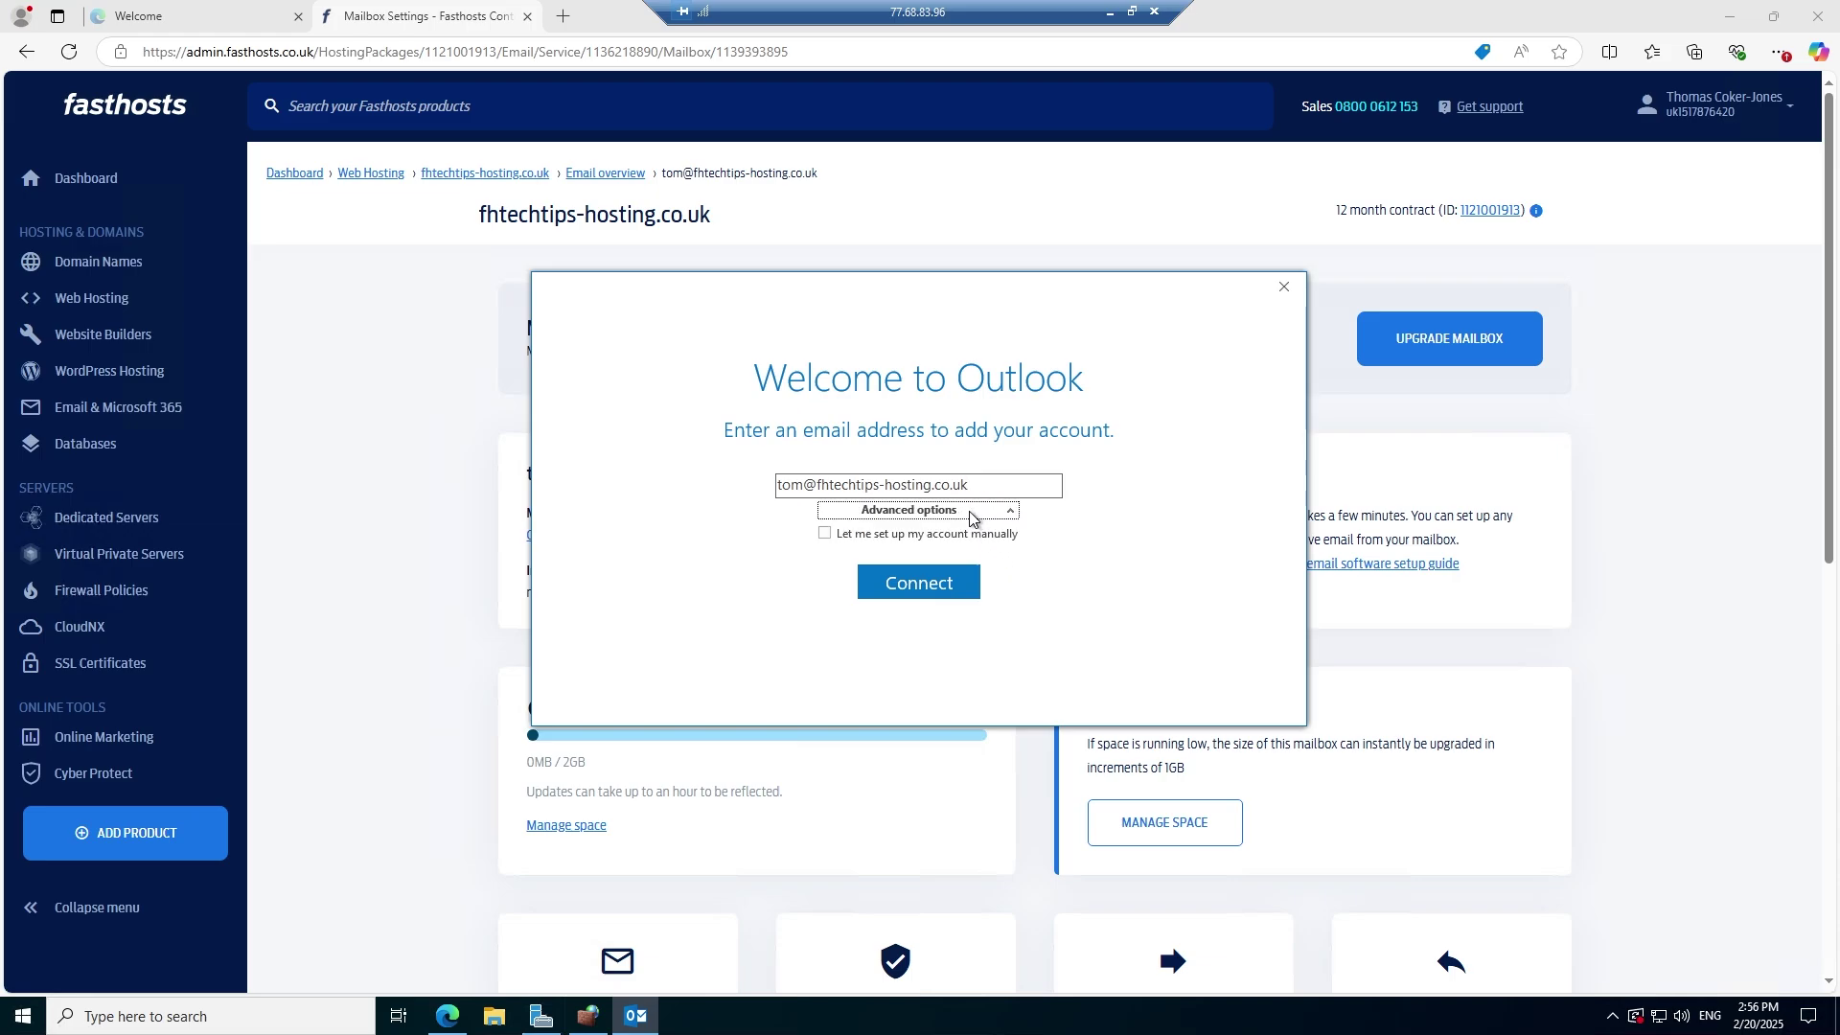
left_click(822, 533)
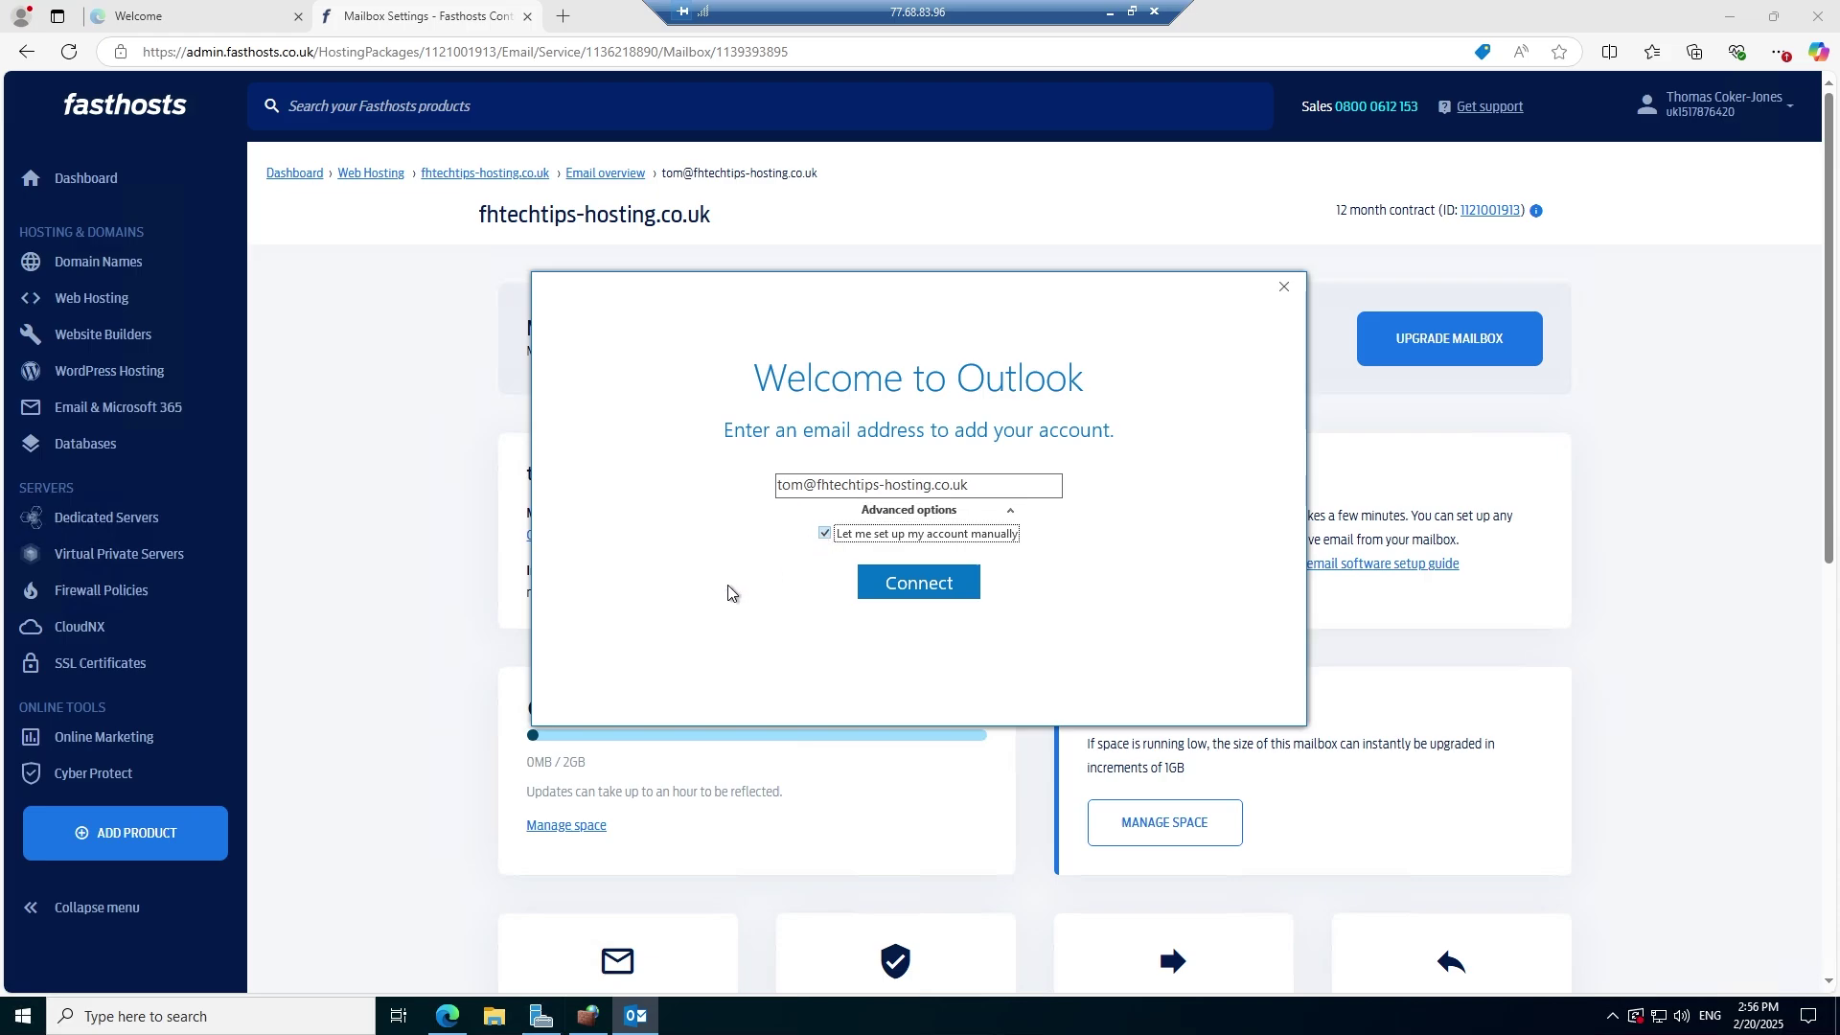
left_click(925, 600)
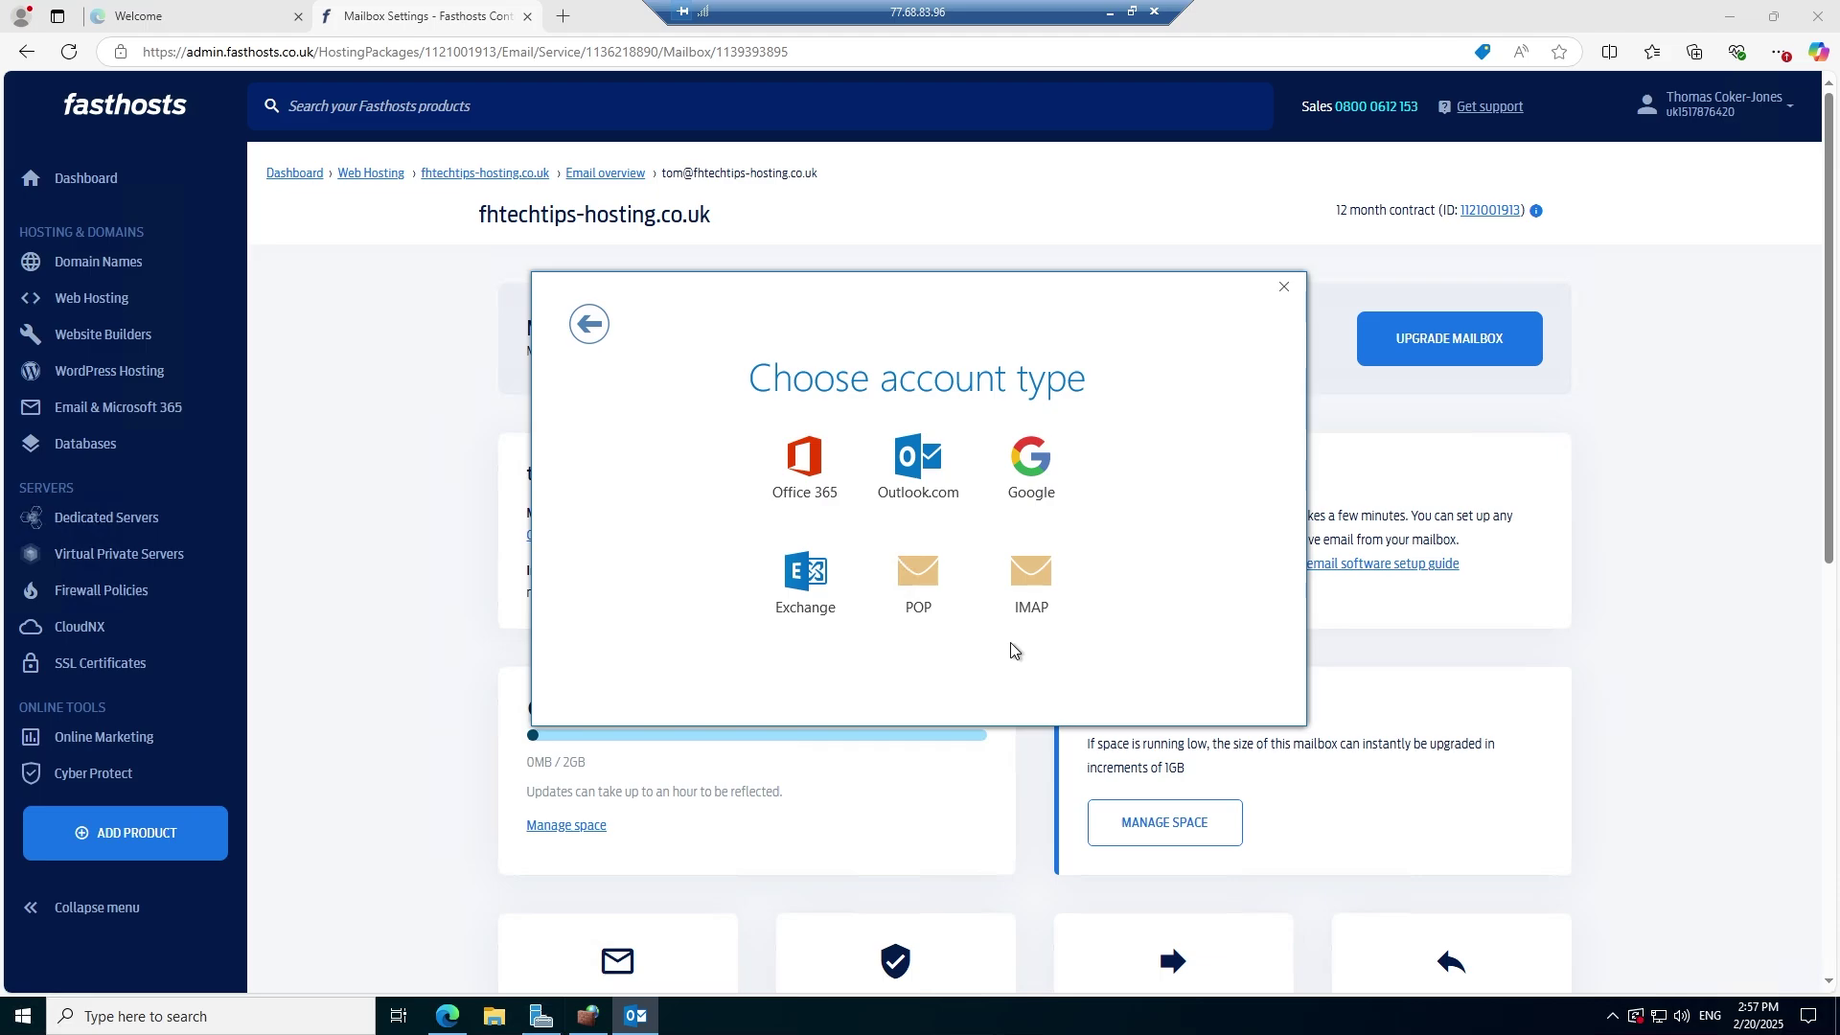
left_click(1044, 564)
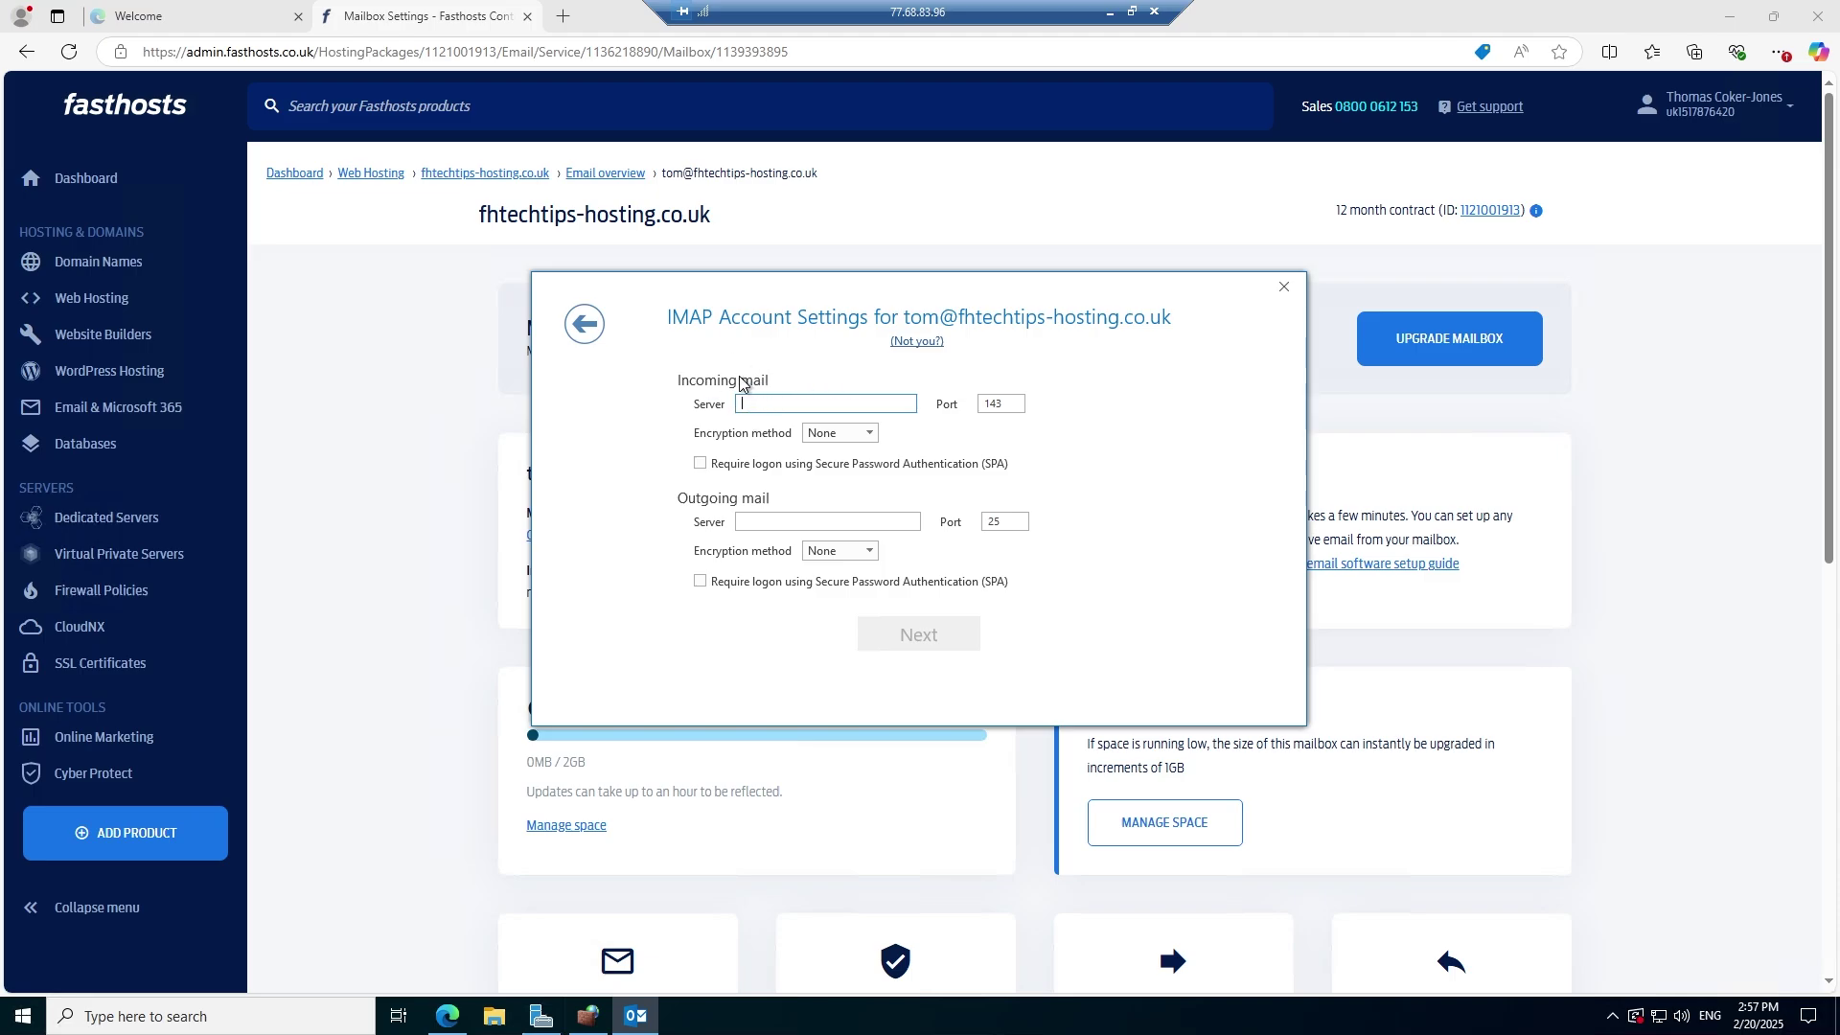
Step: Set the incoming server to mail.livemail.co.uk, port 993, with SSL/TLS encryption
type("mail.livemail.co.uk")
left_click(746, 404)
double_click(1015, 403)
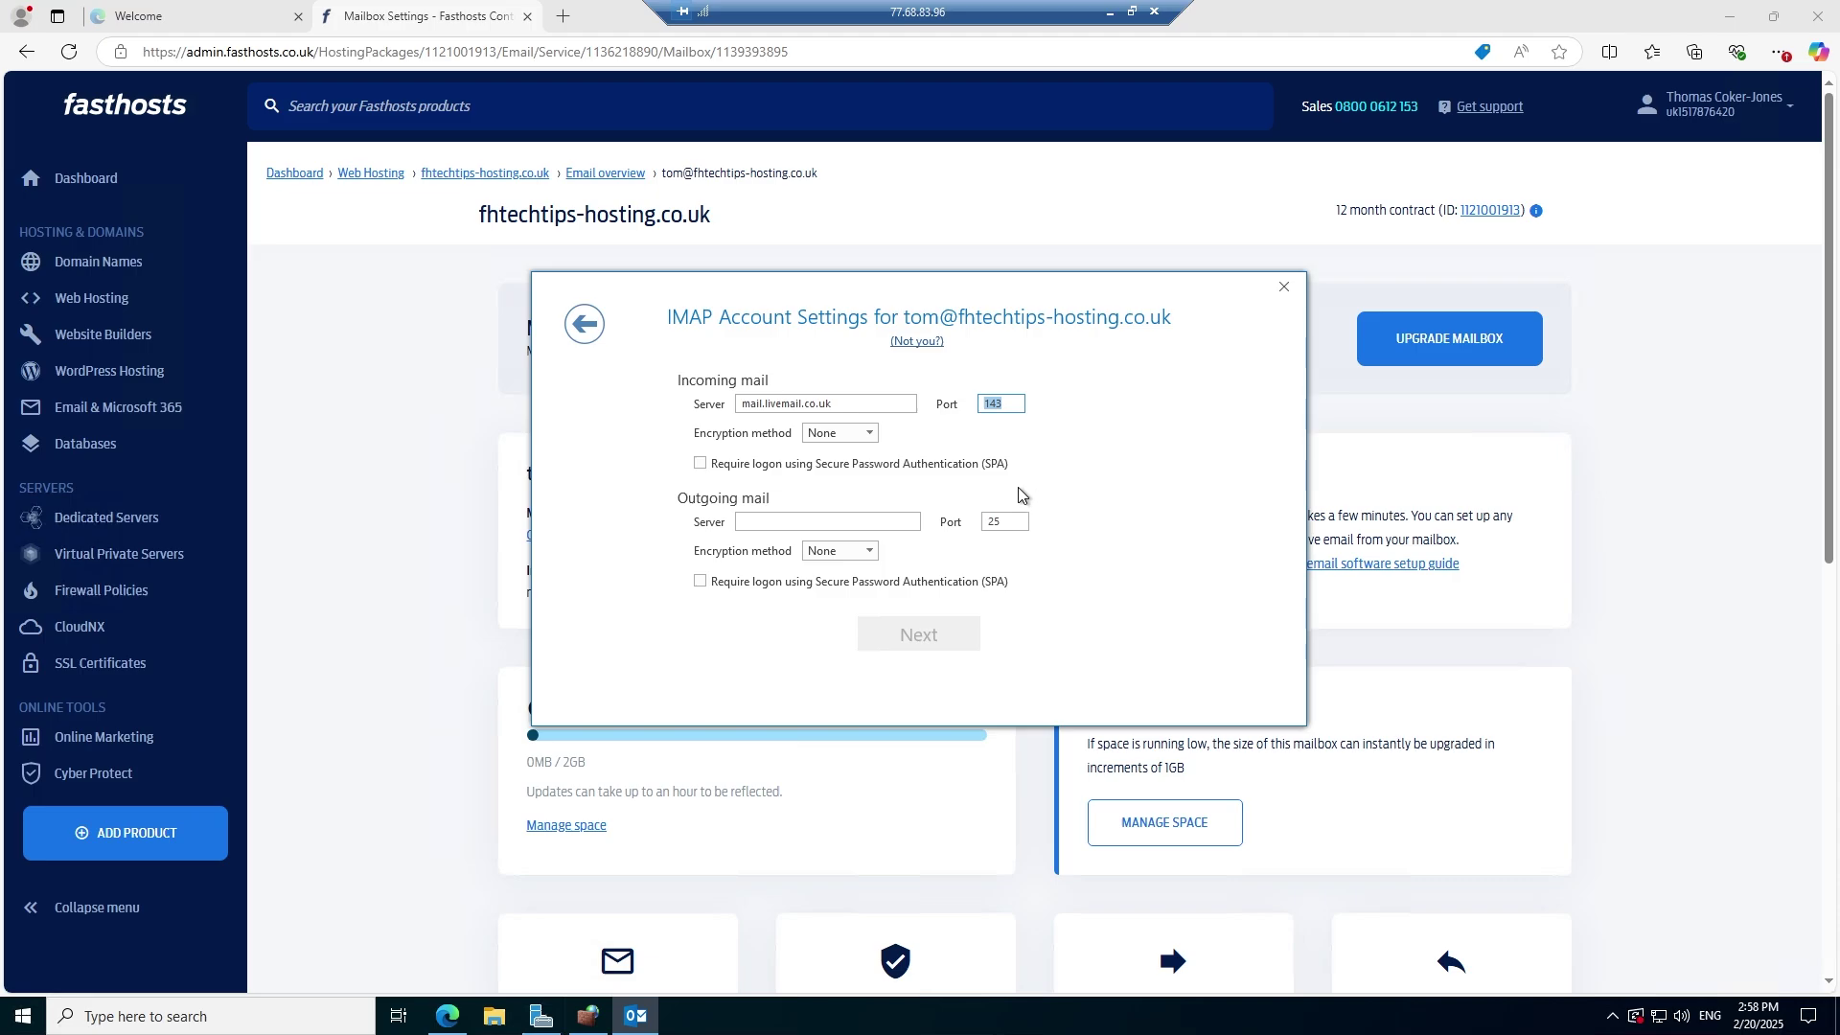
type("993")
key("BackSpace")
type("5")
key("BackSpace")
type("3")
left_click(871, 437)
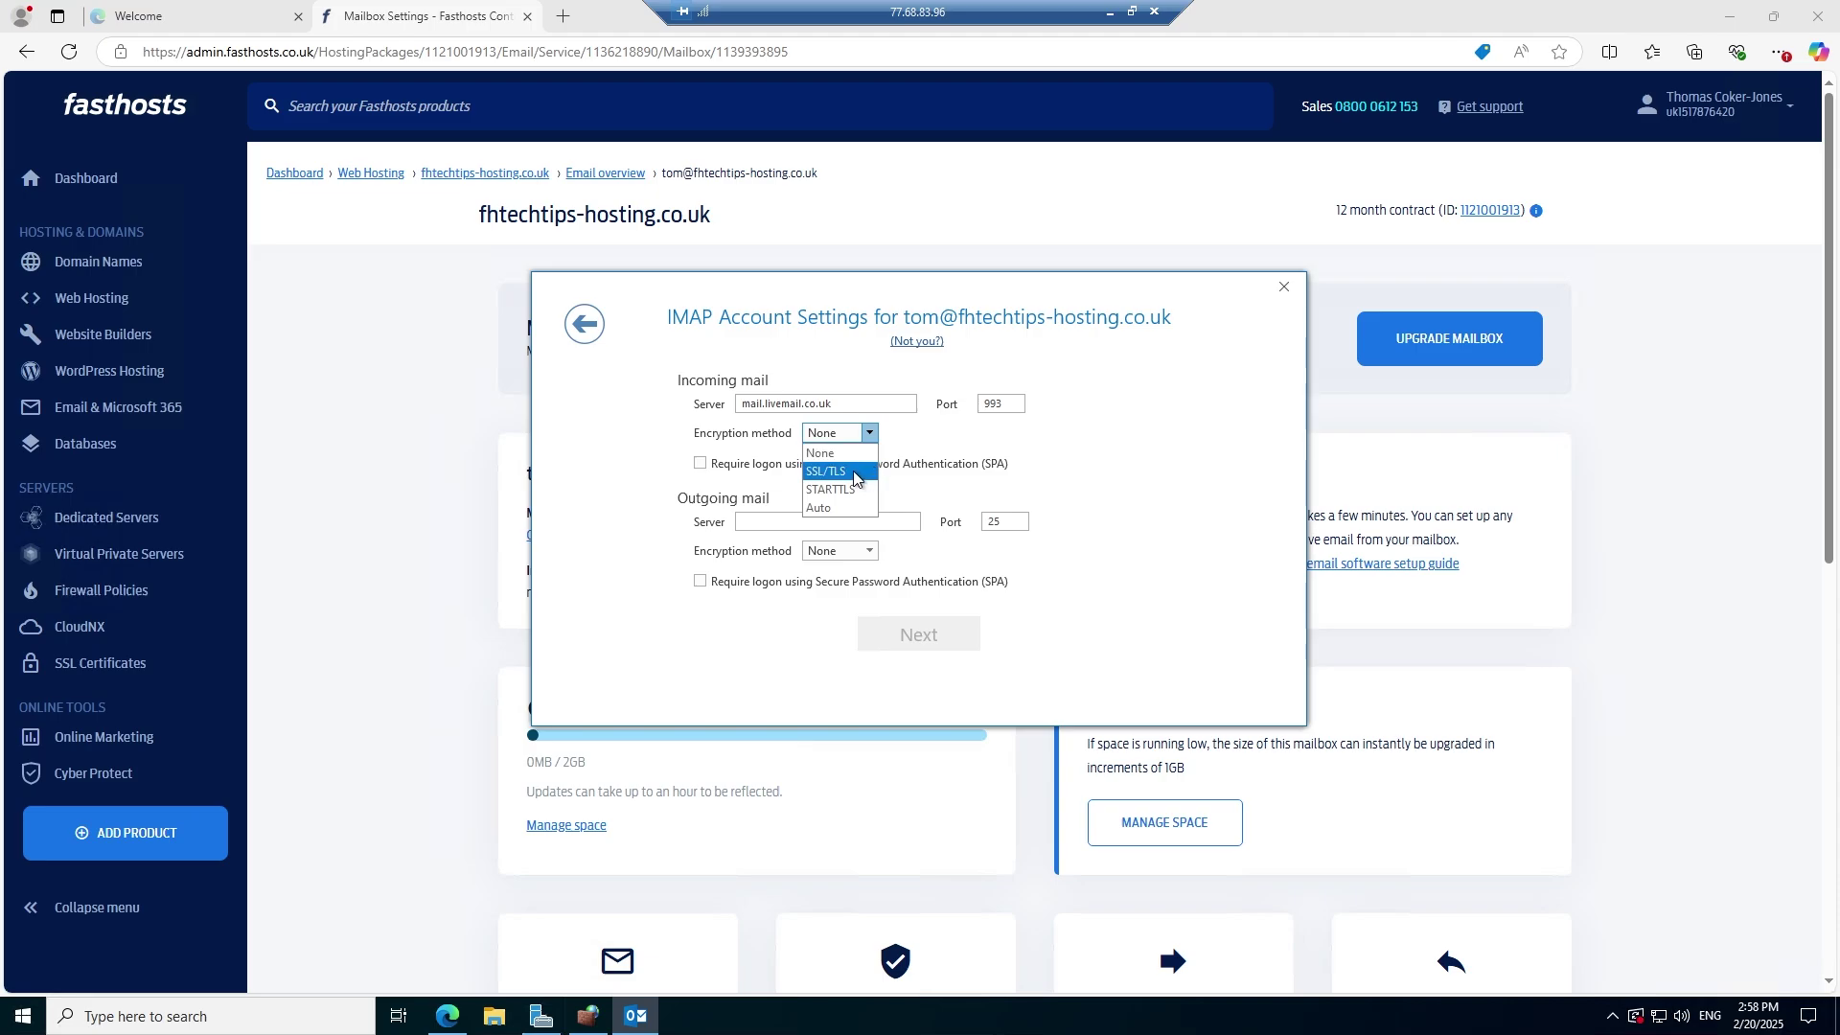
left_click(854, 473)
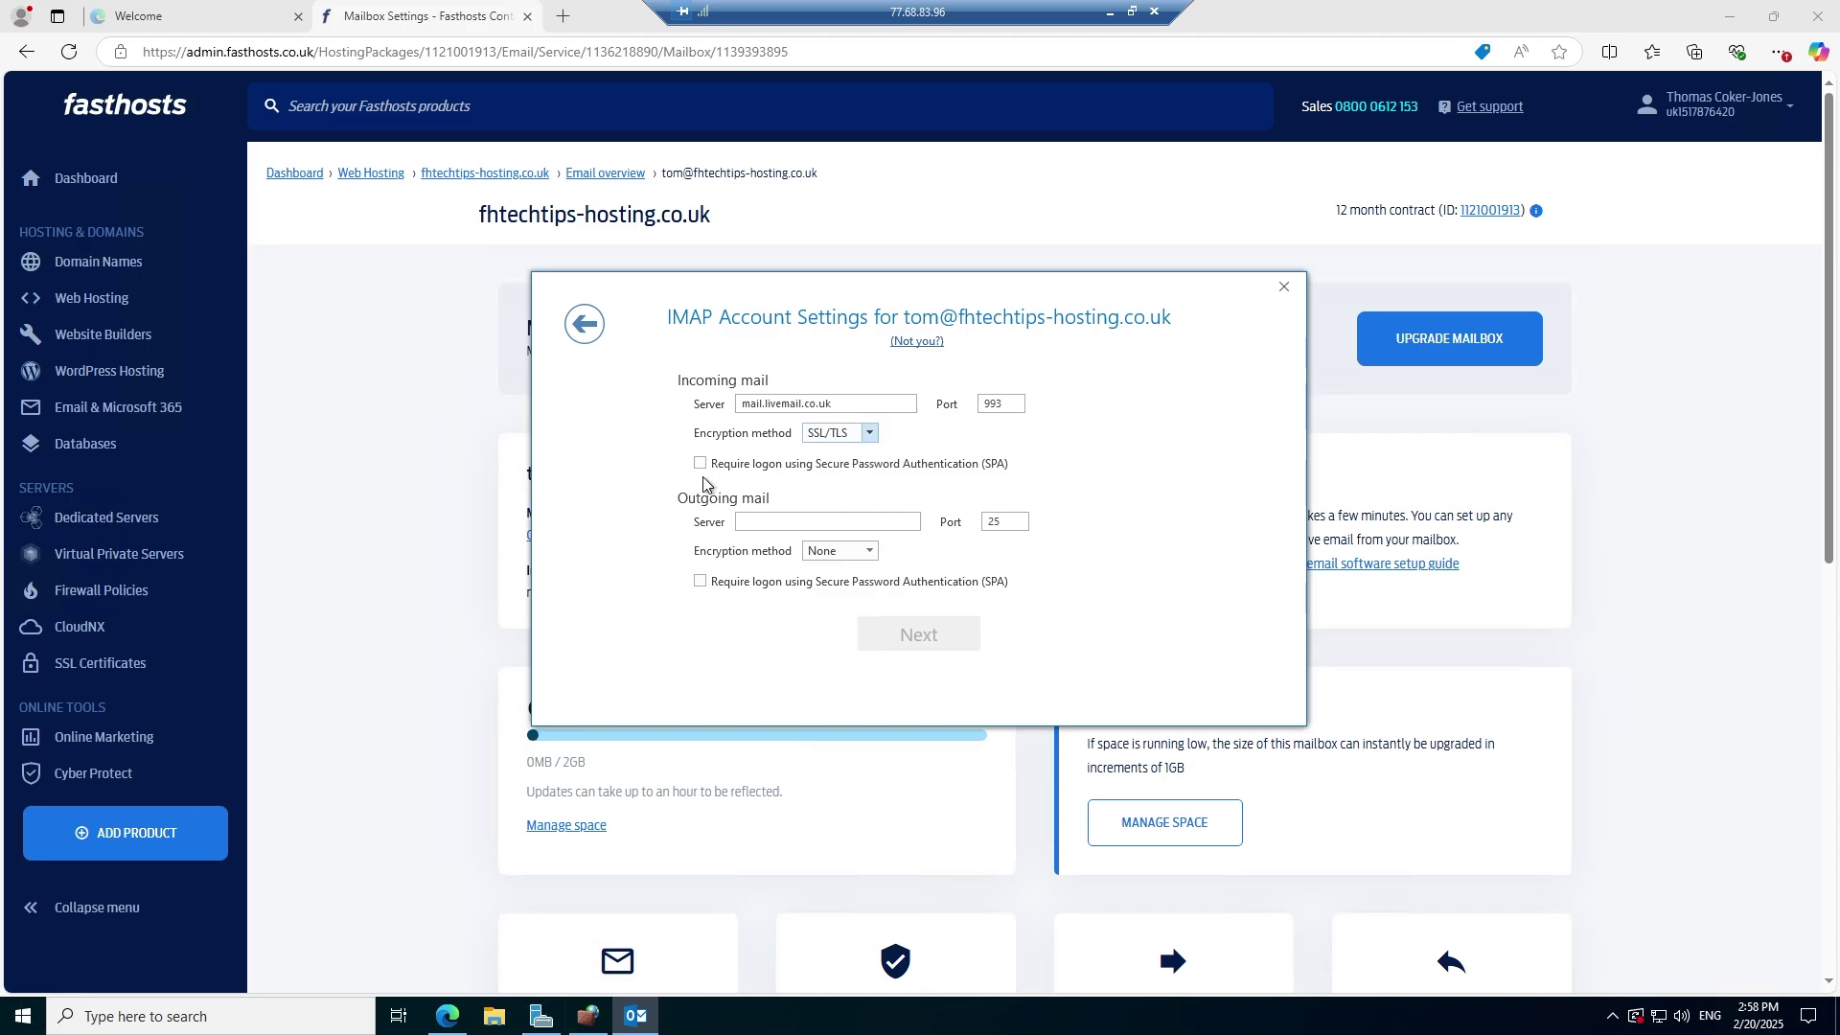
Step: Set the outgoing server to smtp.livemail.co.uk, port 465, SSL/TLS, and continue to the password prompt
left_click(839, 521)
type("sm")
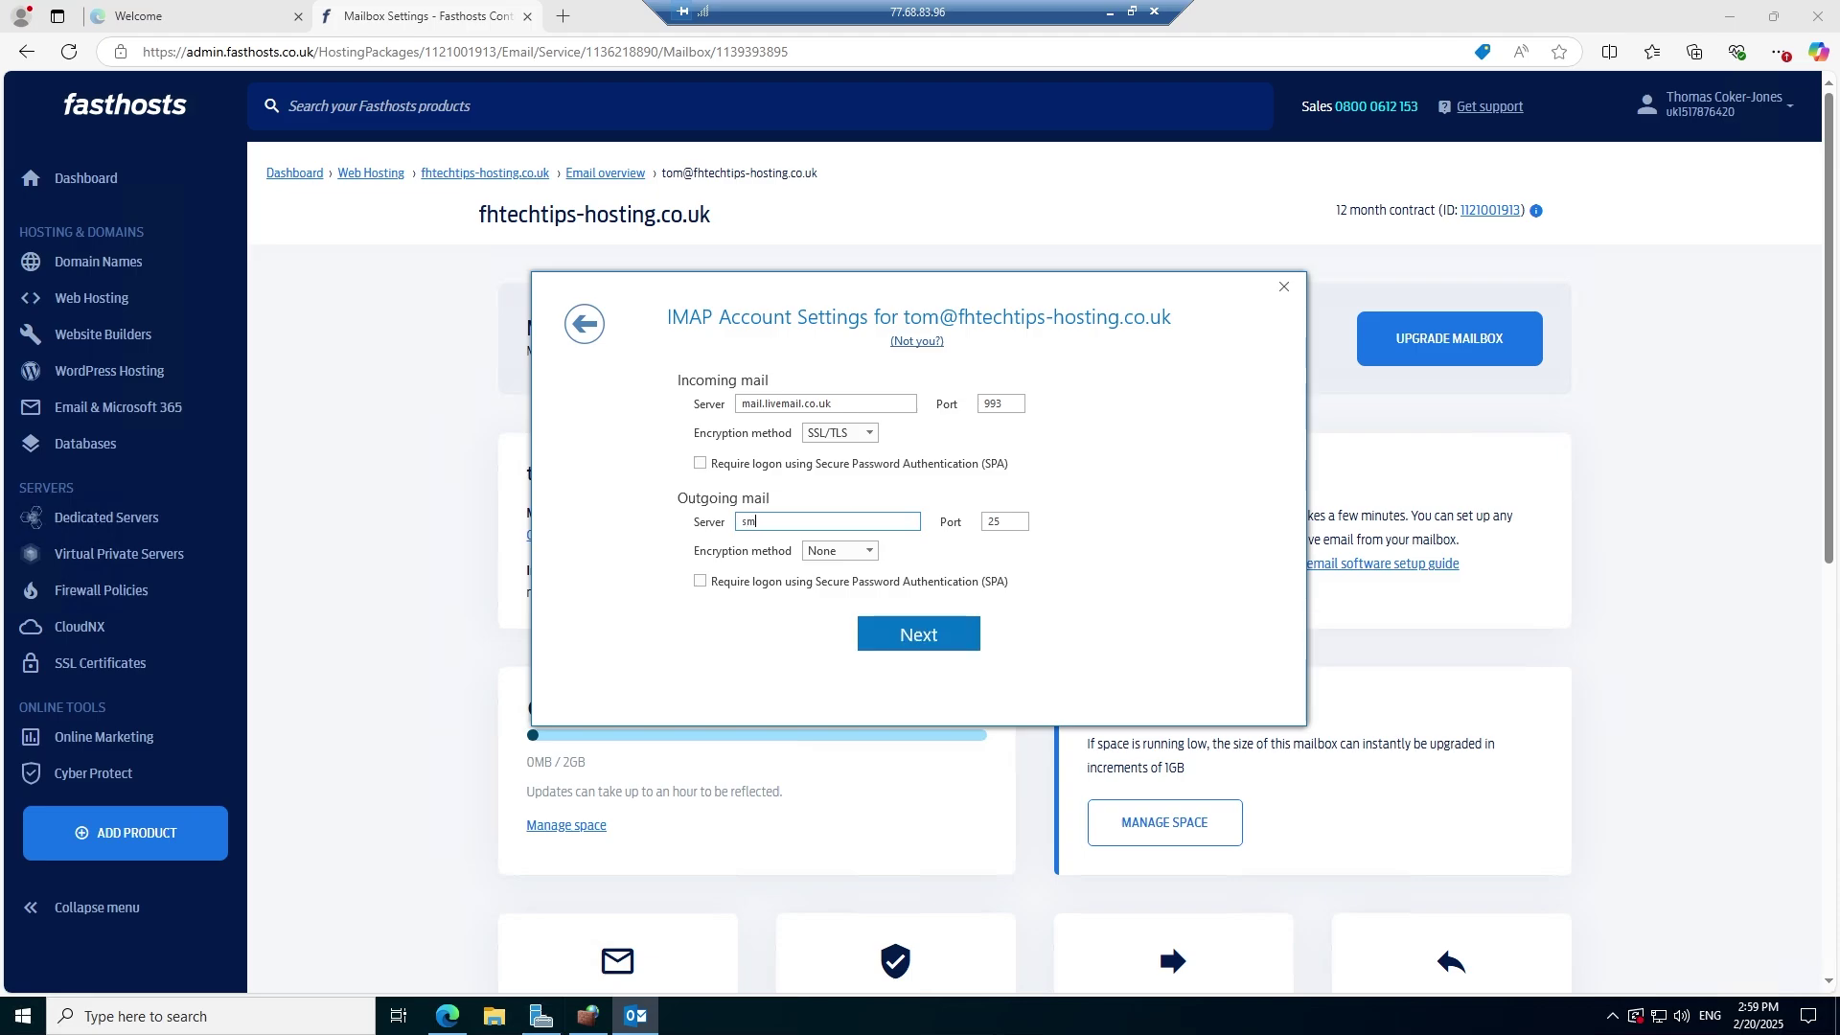
type("tp.livemail.co.uk")
key("Tab")
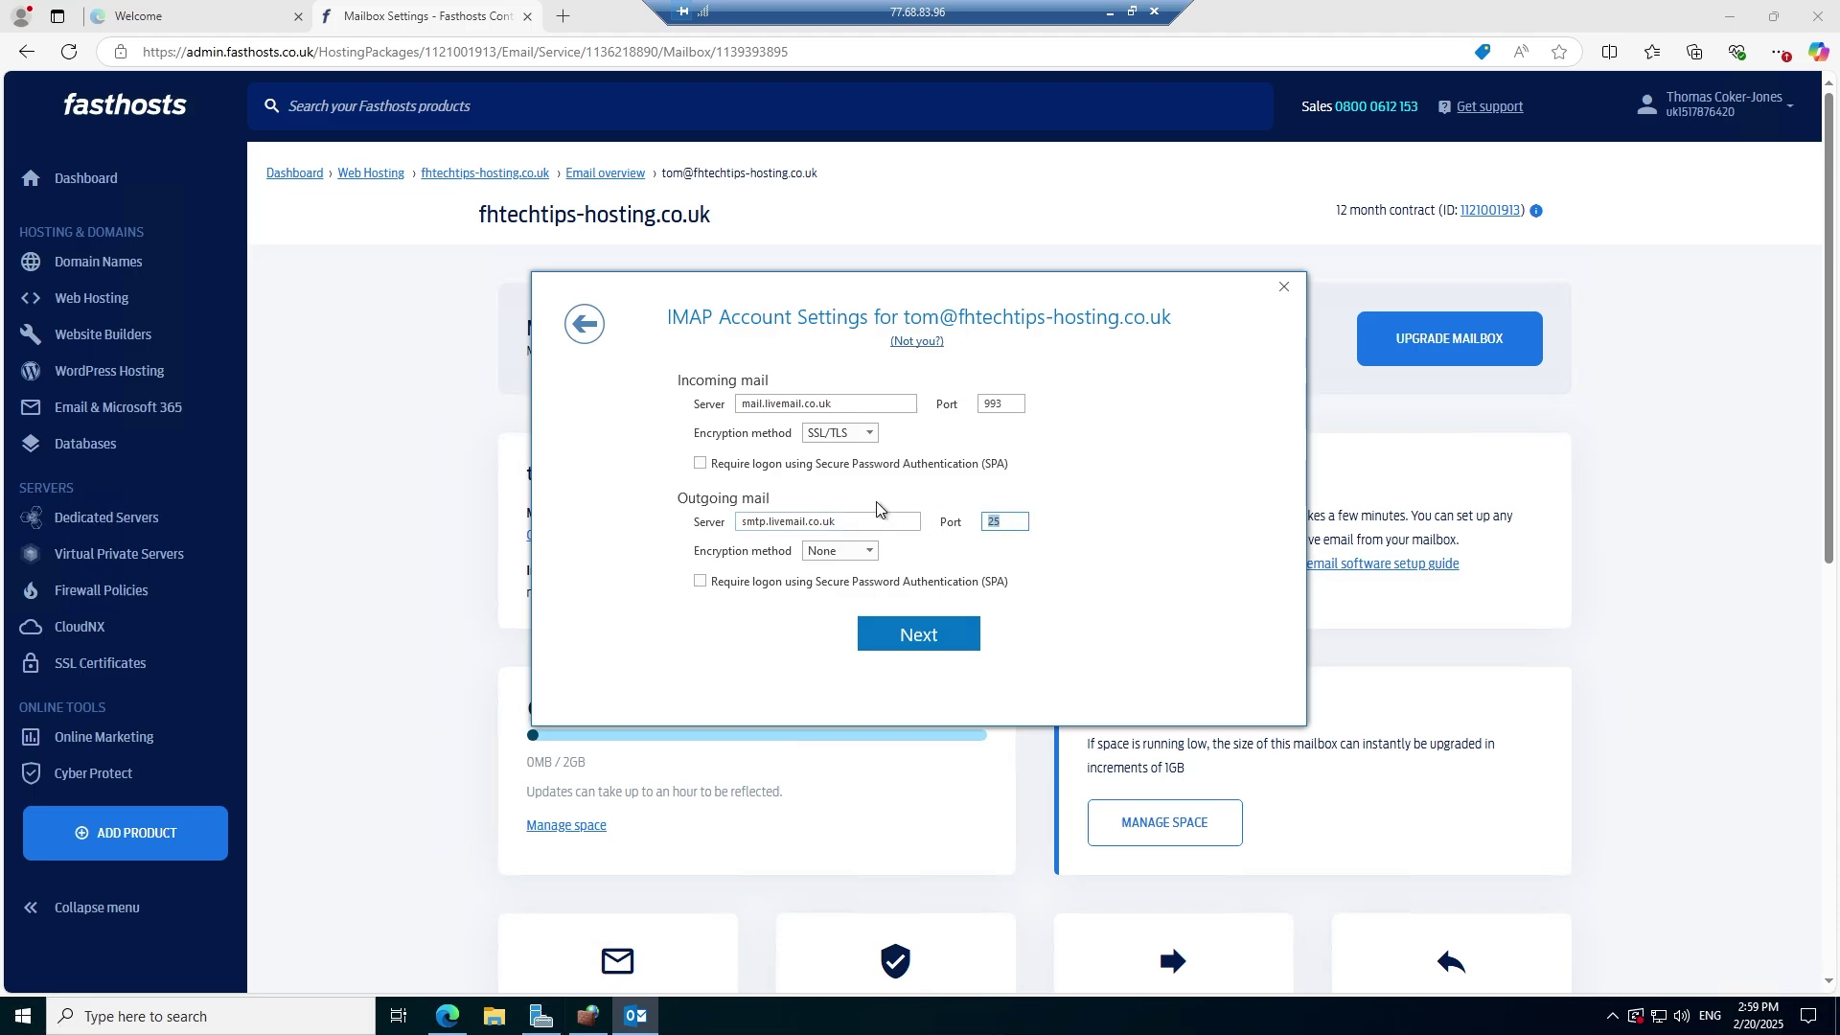
type("465")
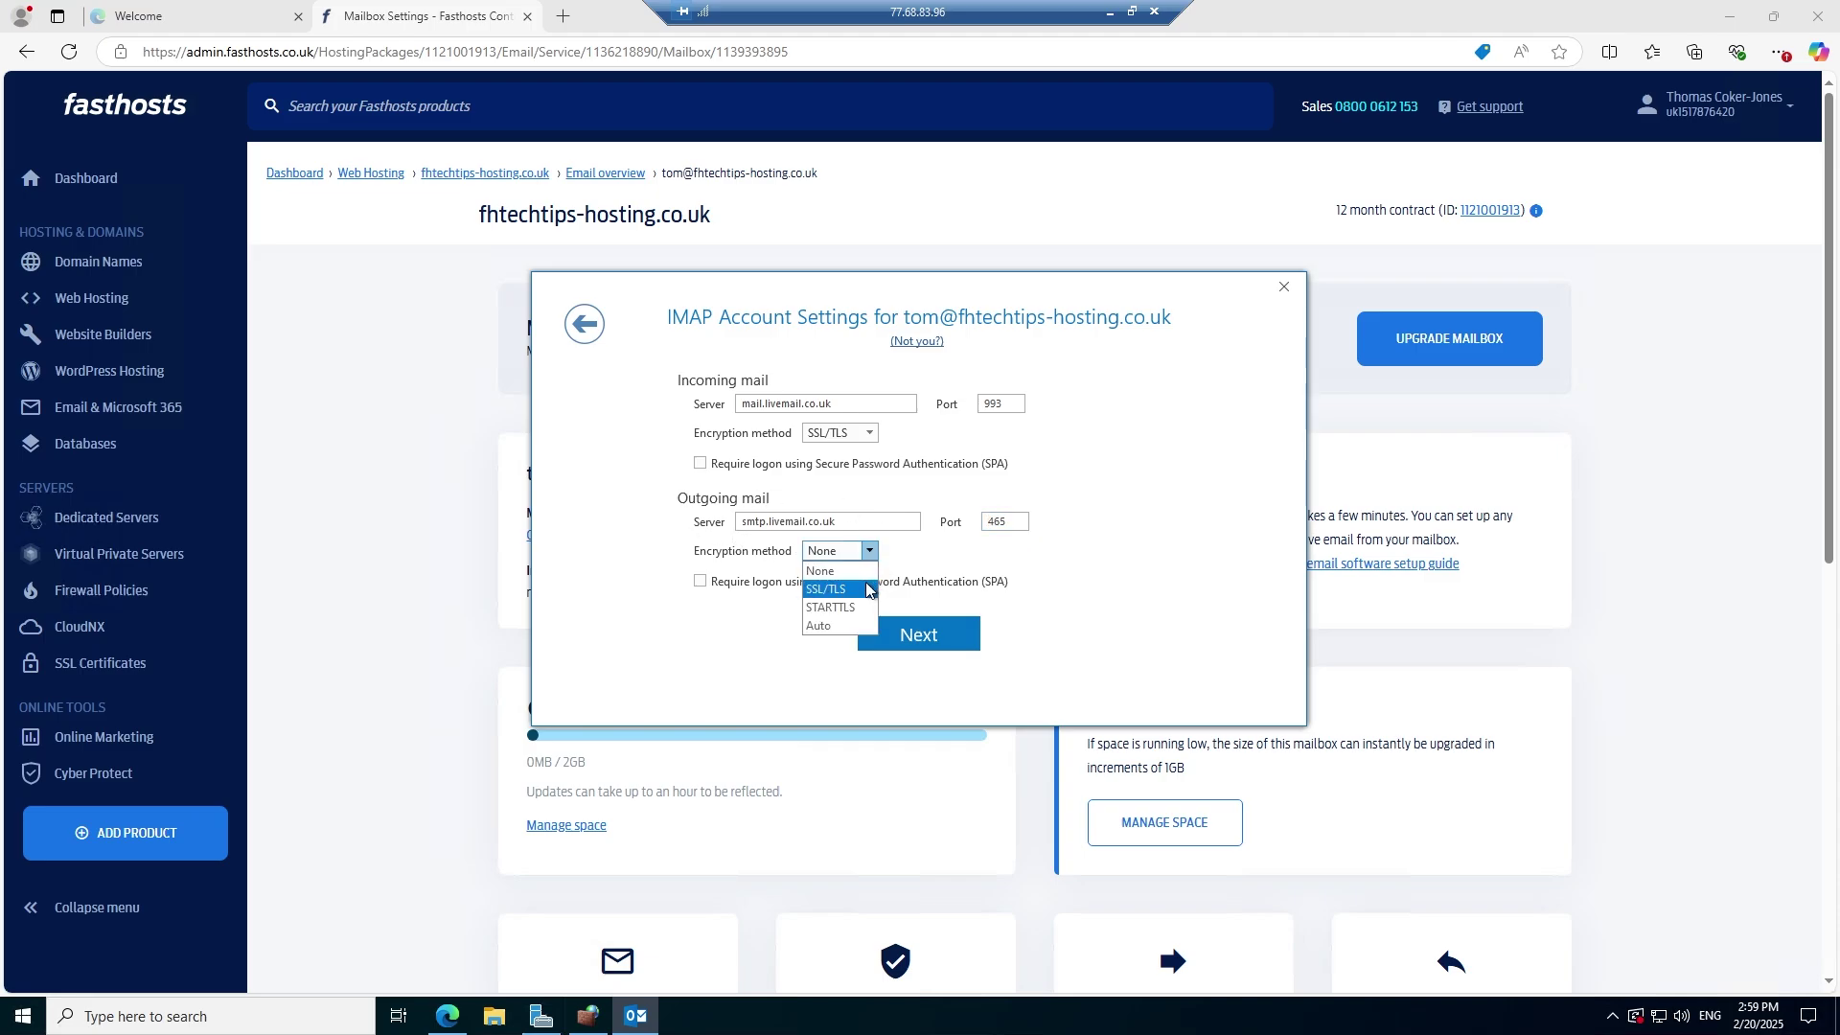
left_click(851, 594)
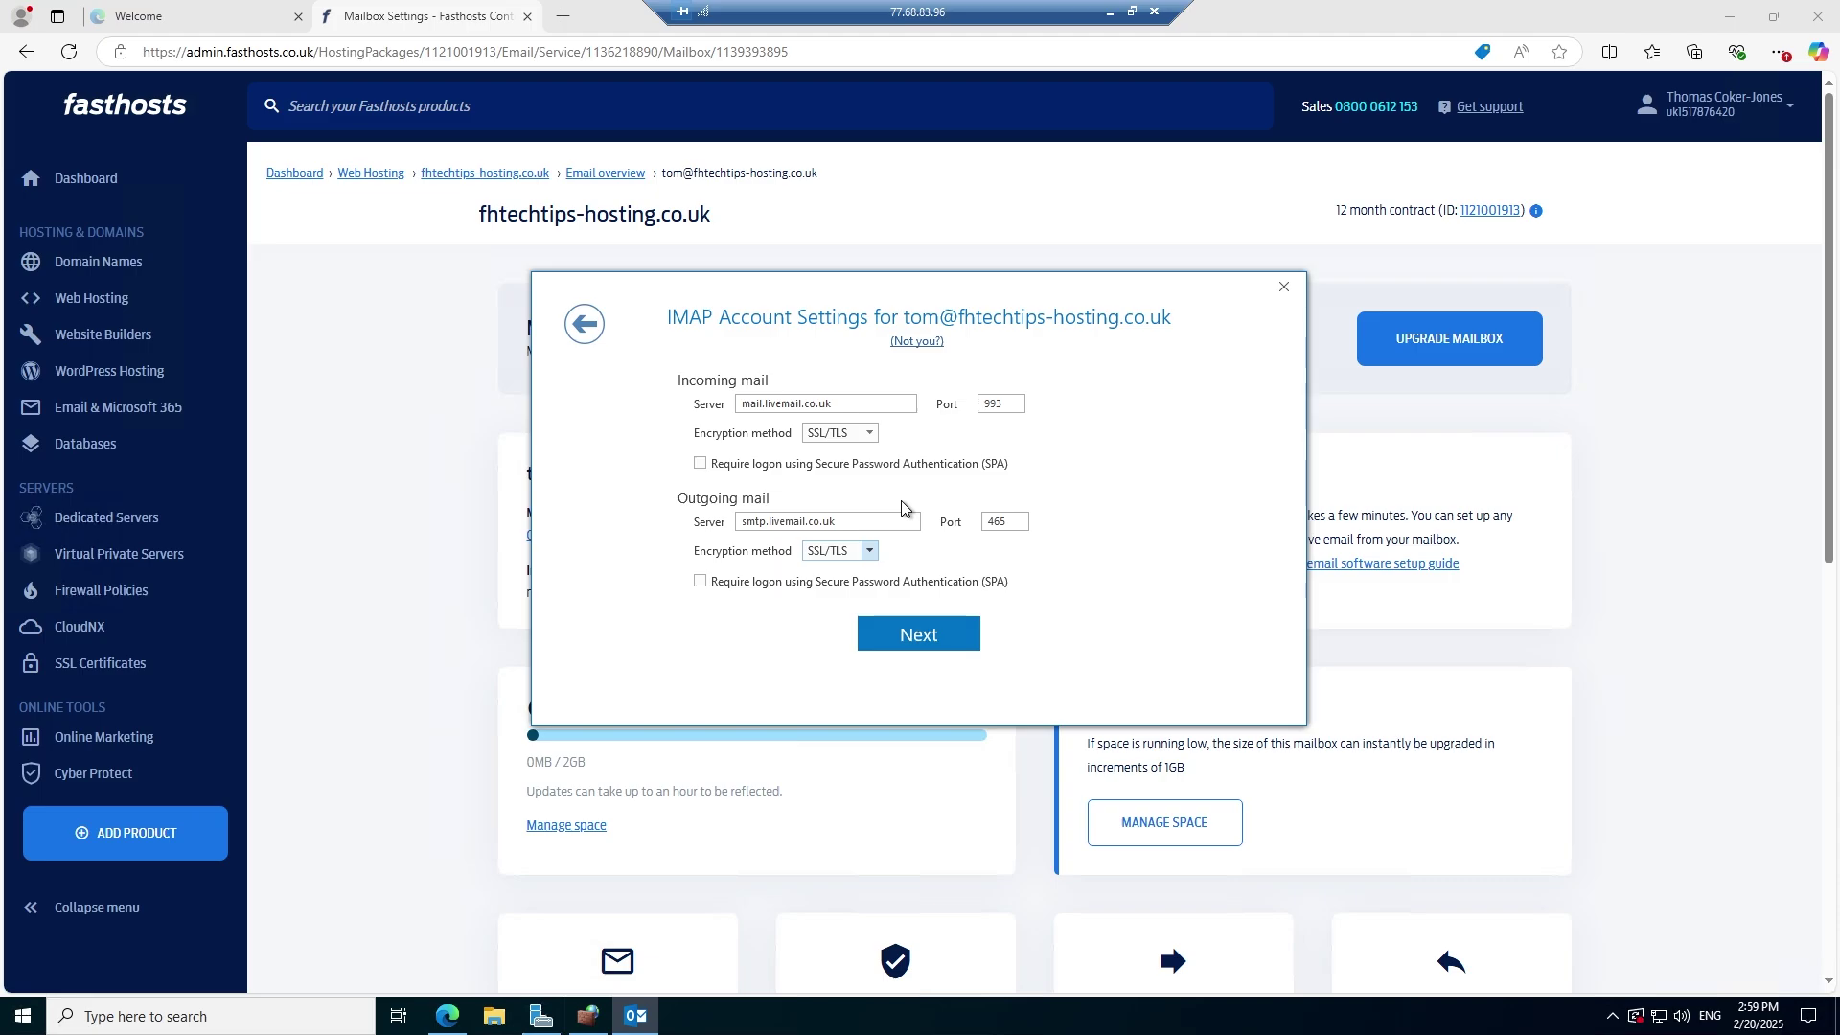
left_click(922, 635)
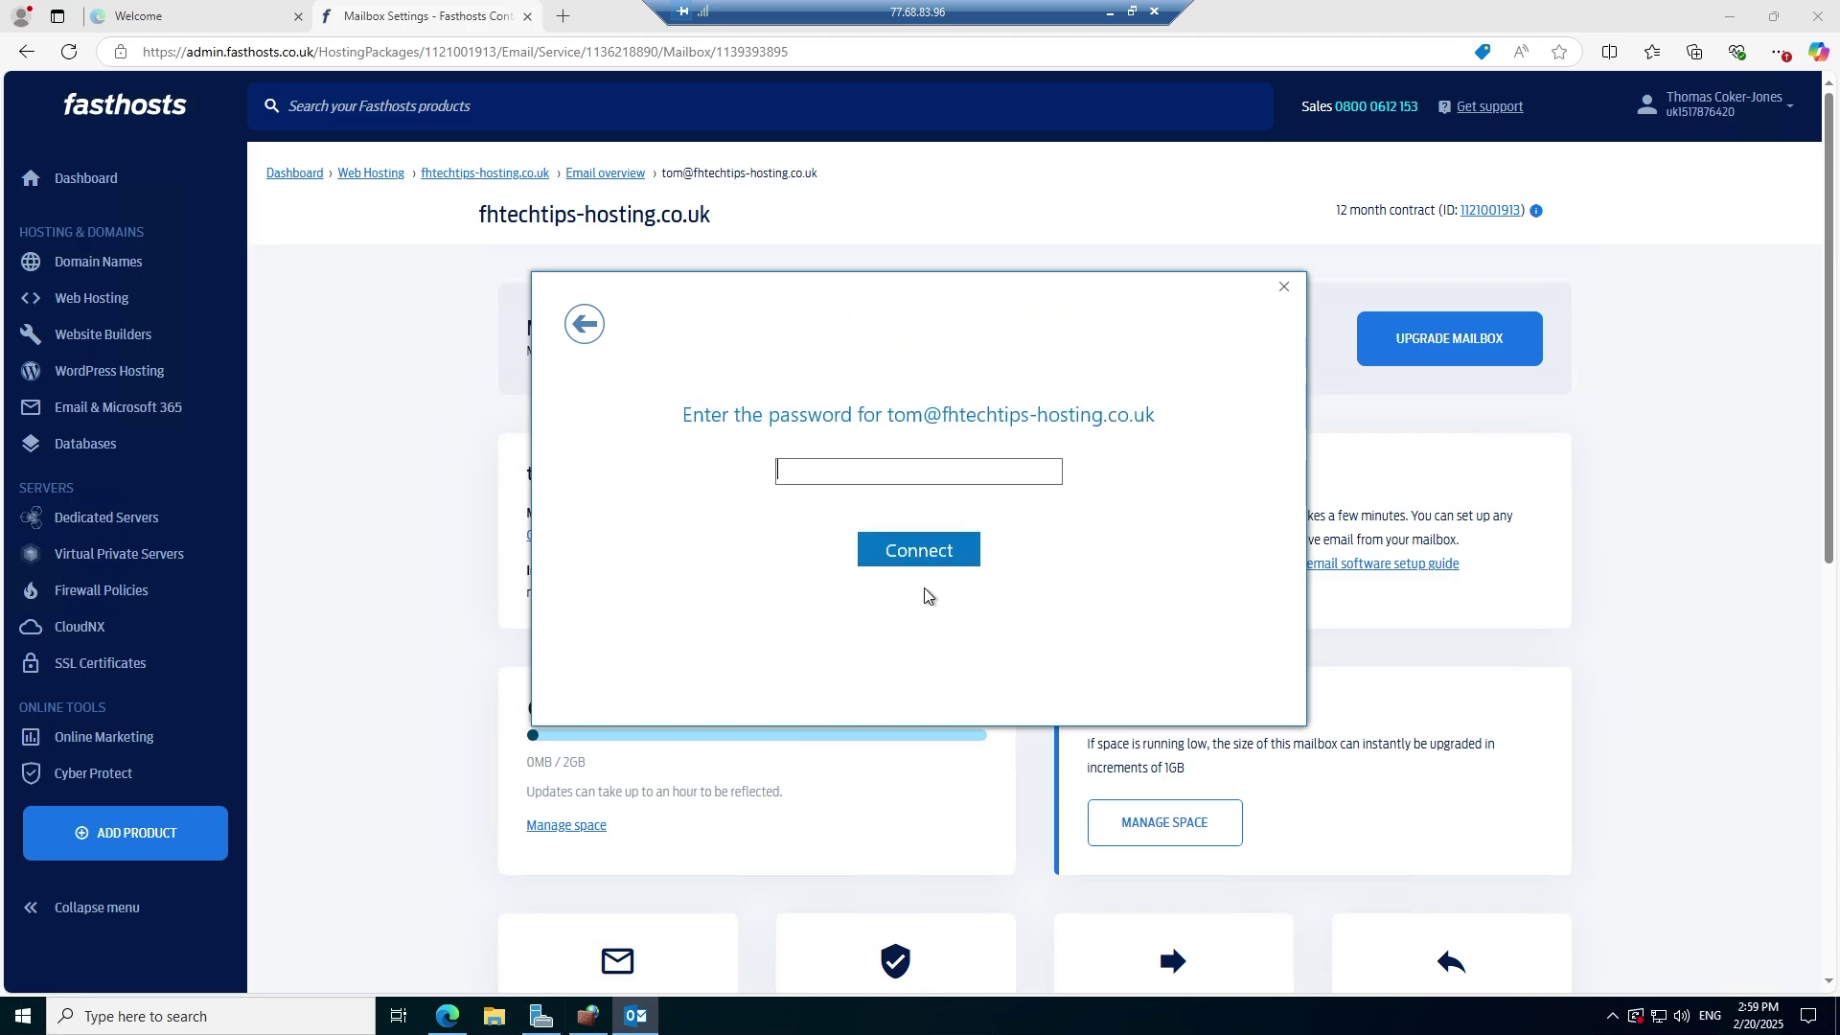
Step: Submit the mailbox password and untick 'Set up Outlook Mobile on my phone, too'
type("p******************")
key("Return")
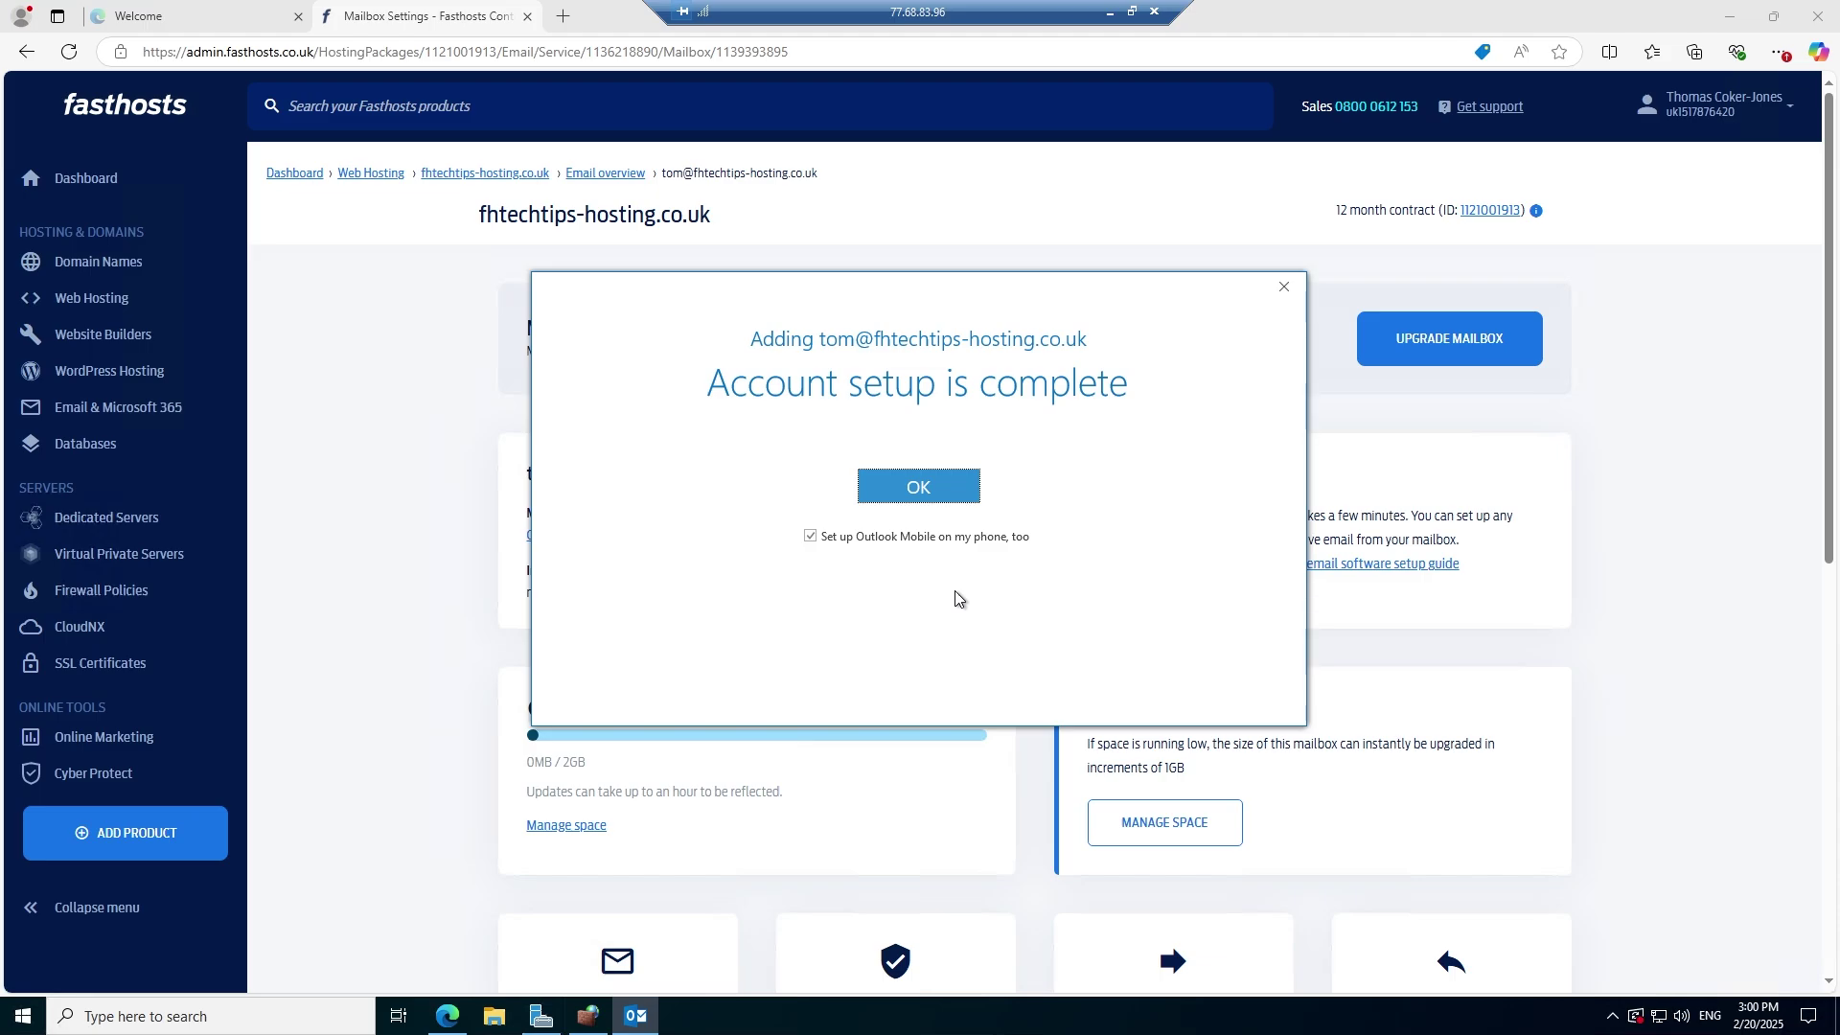
key("Tab")
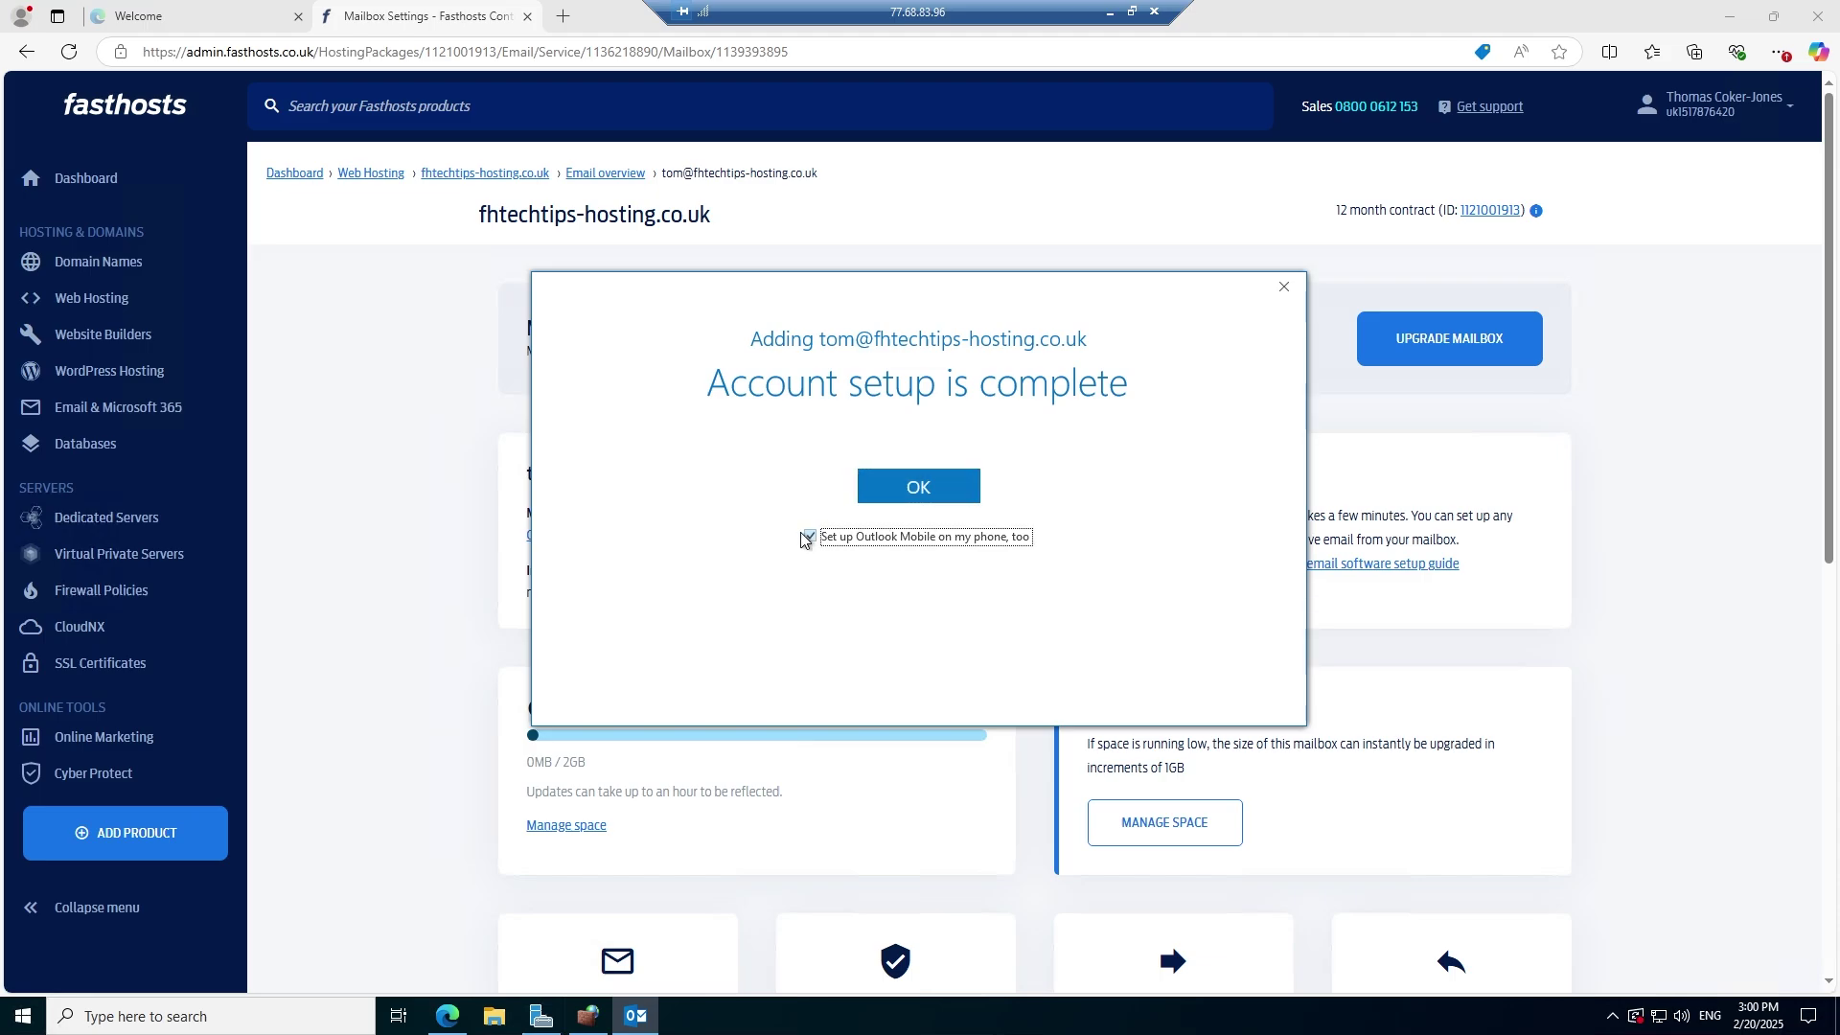
left_click(810, 538)
Step: Close the completed account setup and view the File tab's Account Information
left_click(920, 487)
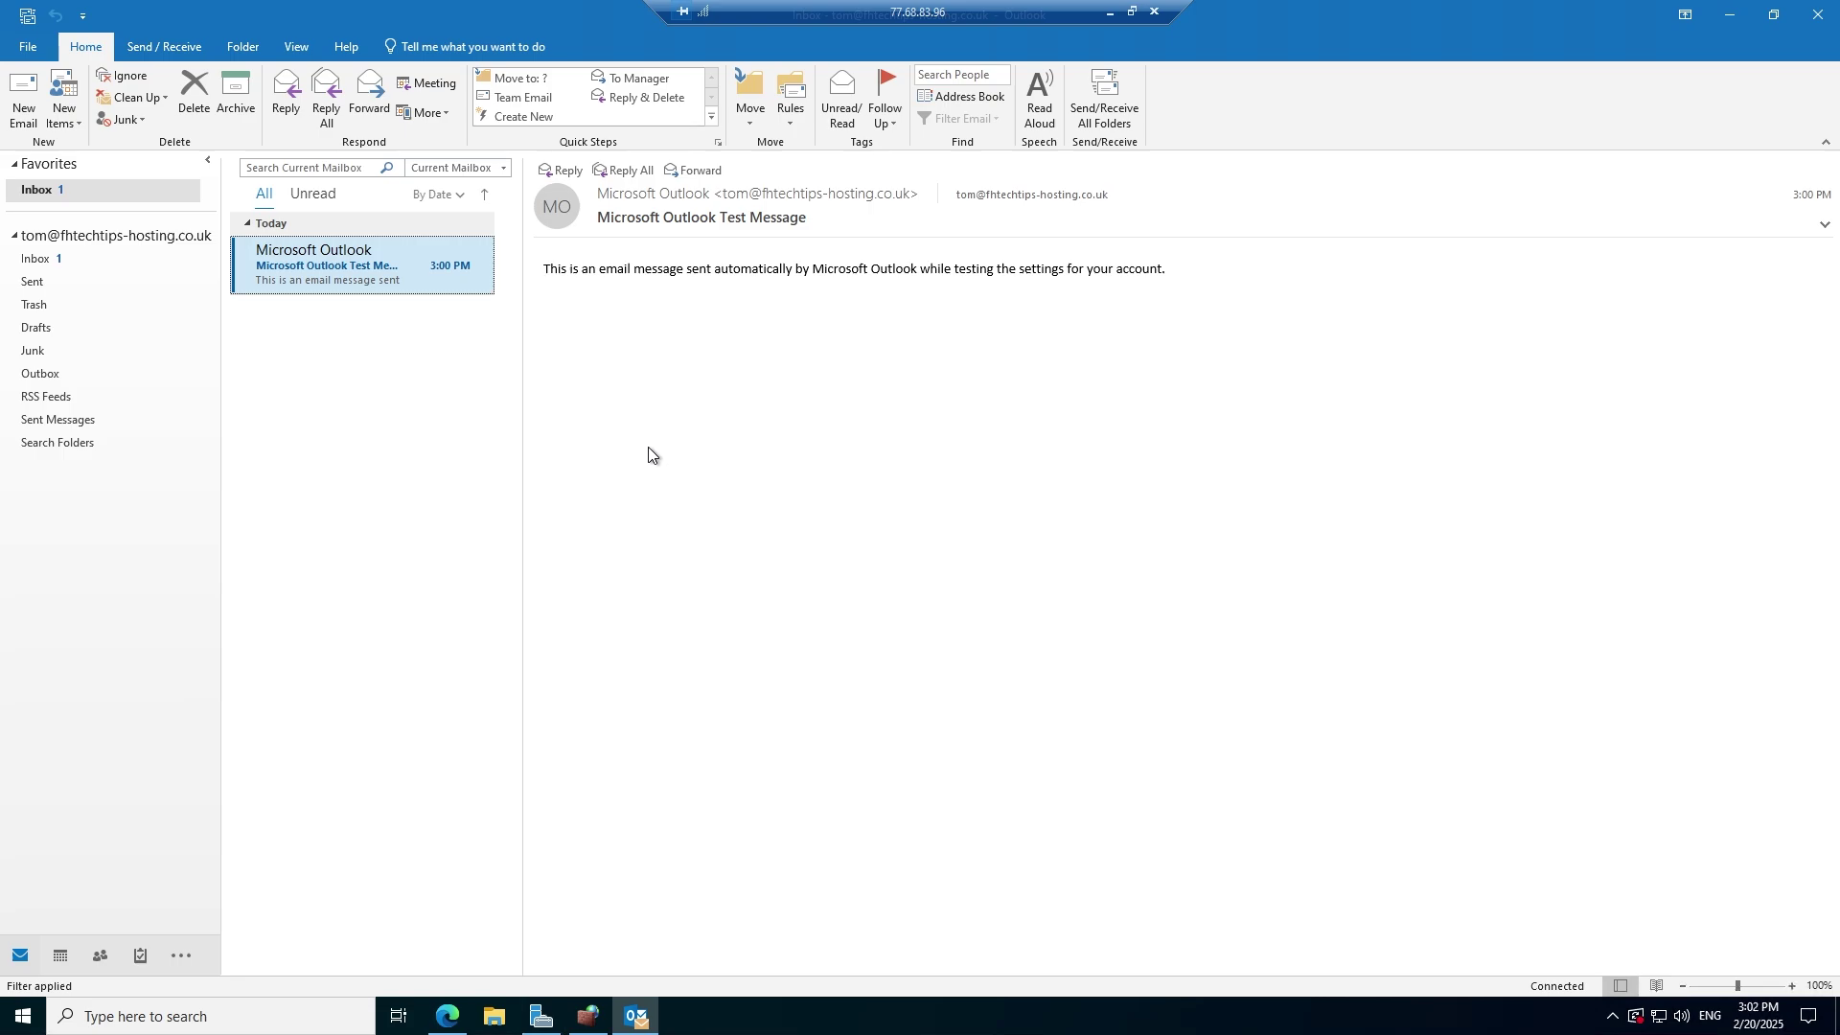
left_click(37, 48)
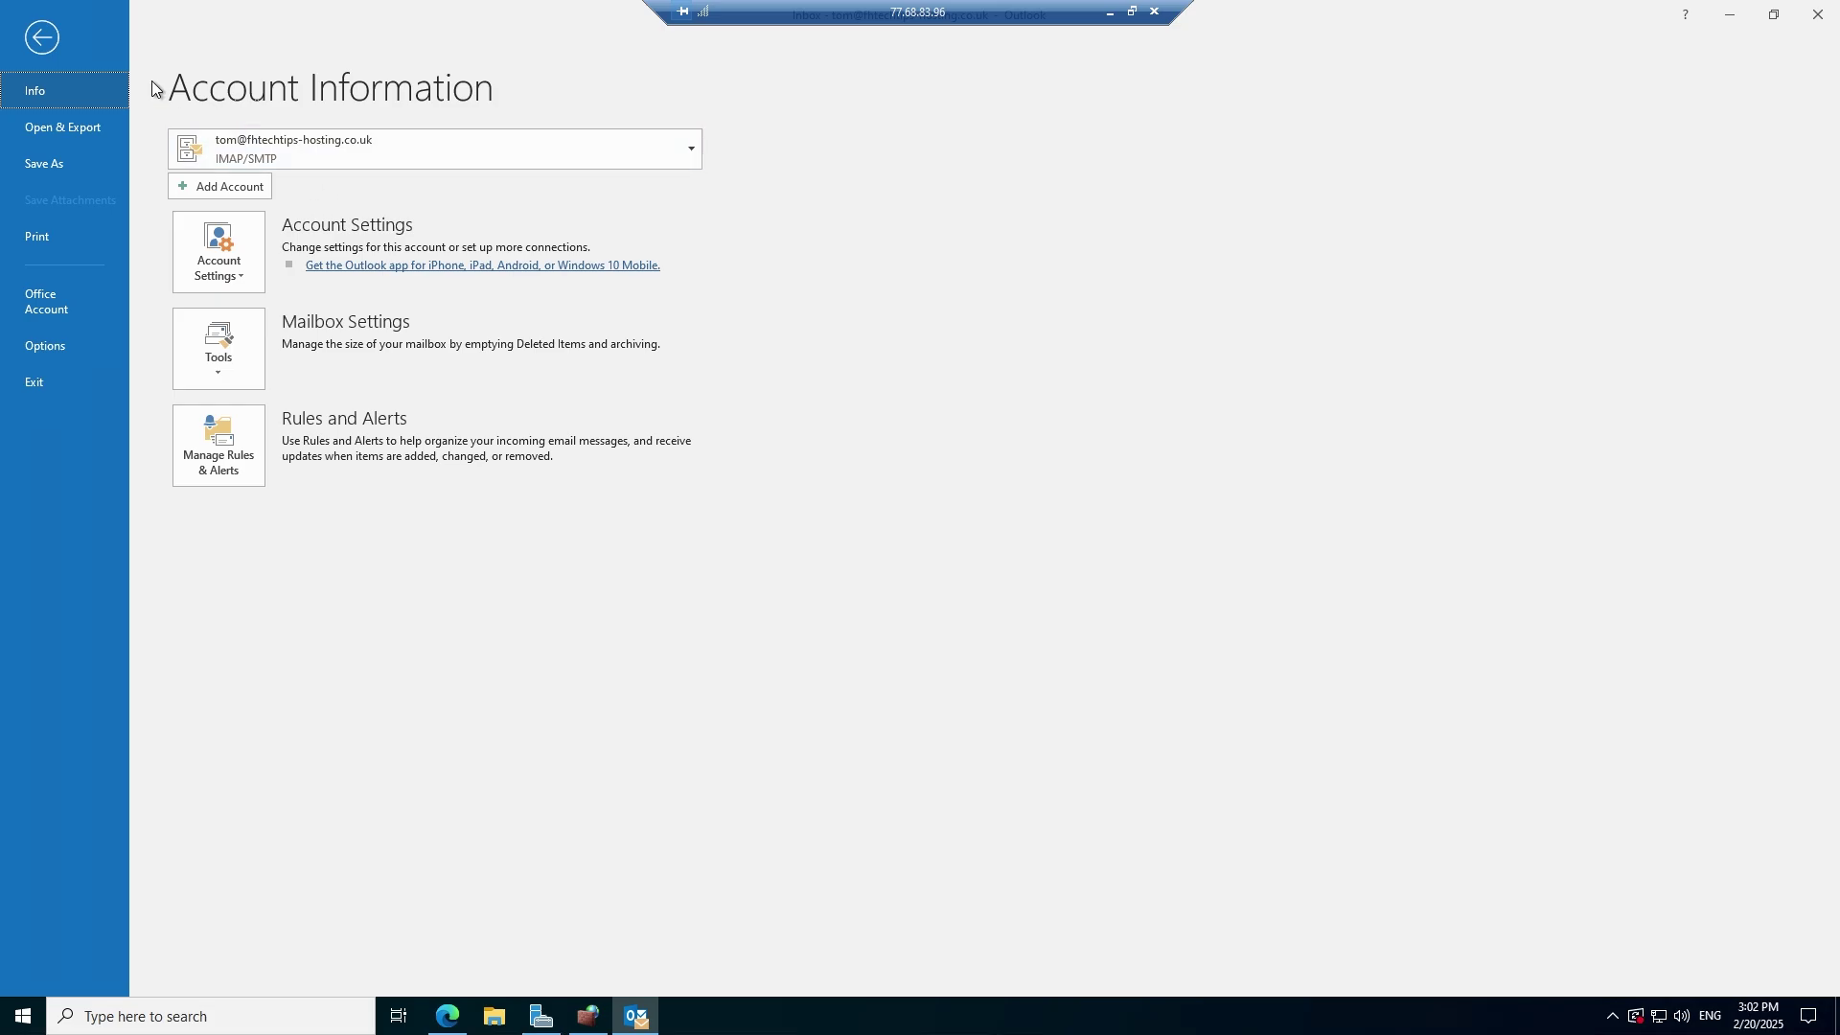
Step: Open and dismiss Add Account, then show the Account Settings dropdown on the File page
left_click(43, 38)
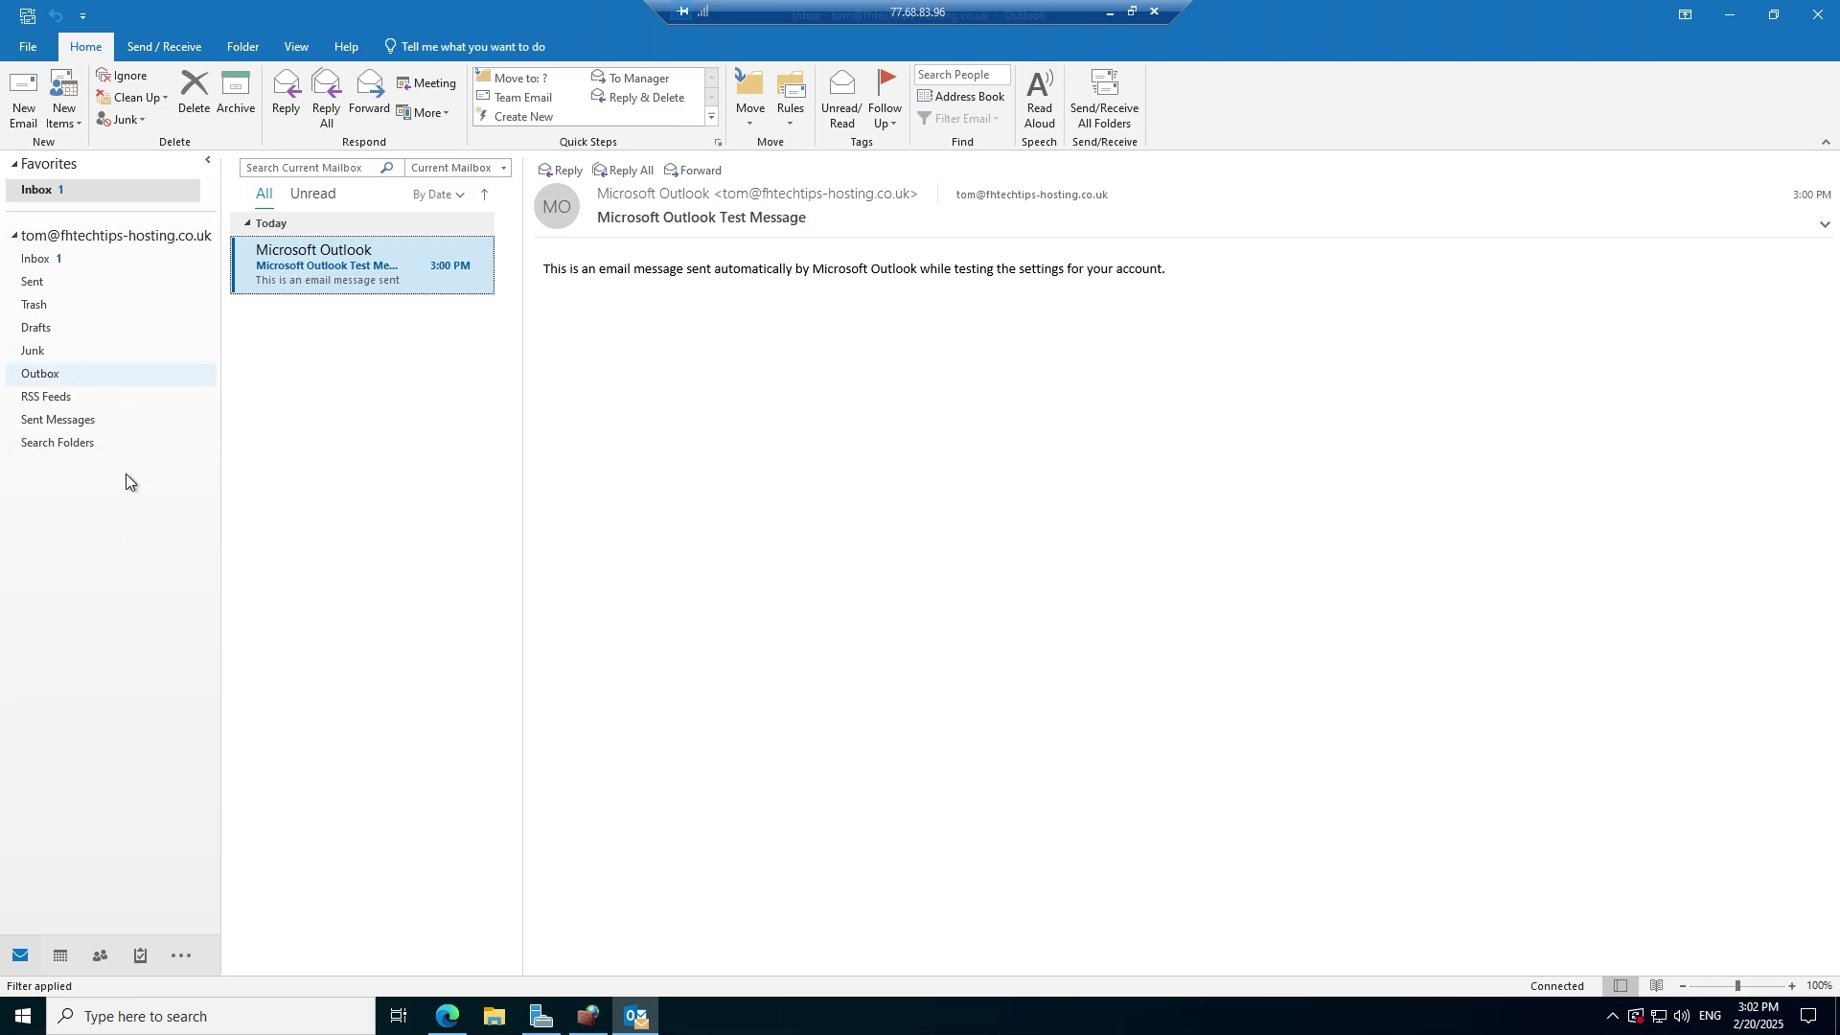
left_click(28, 46)
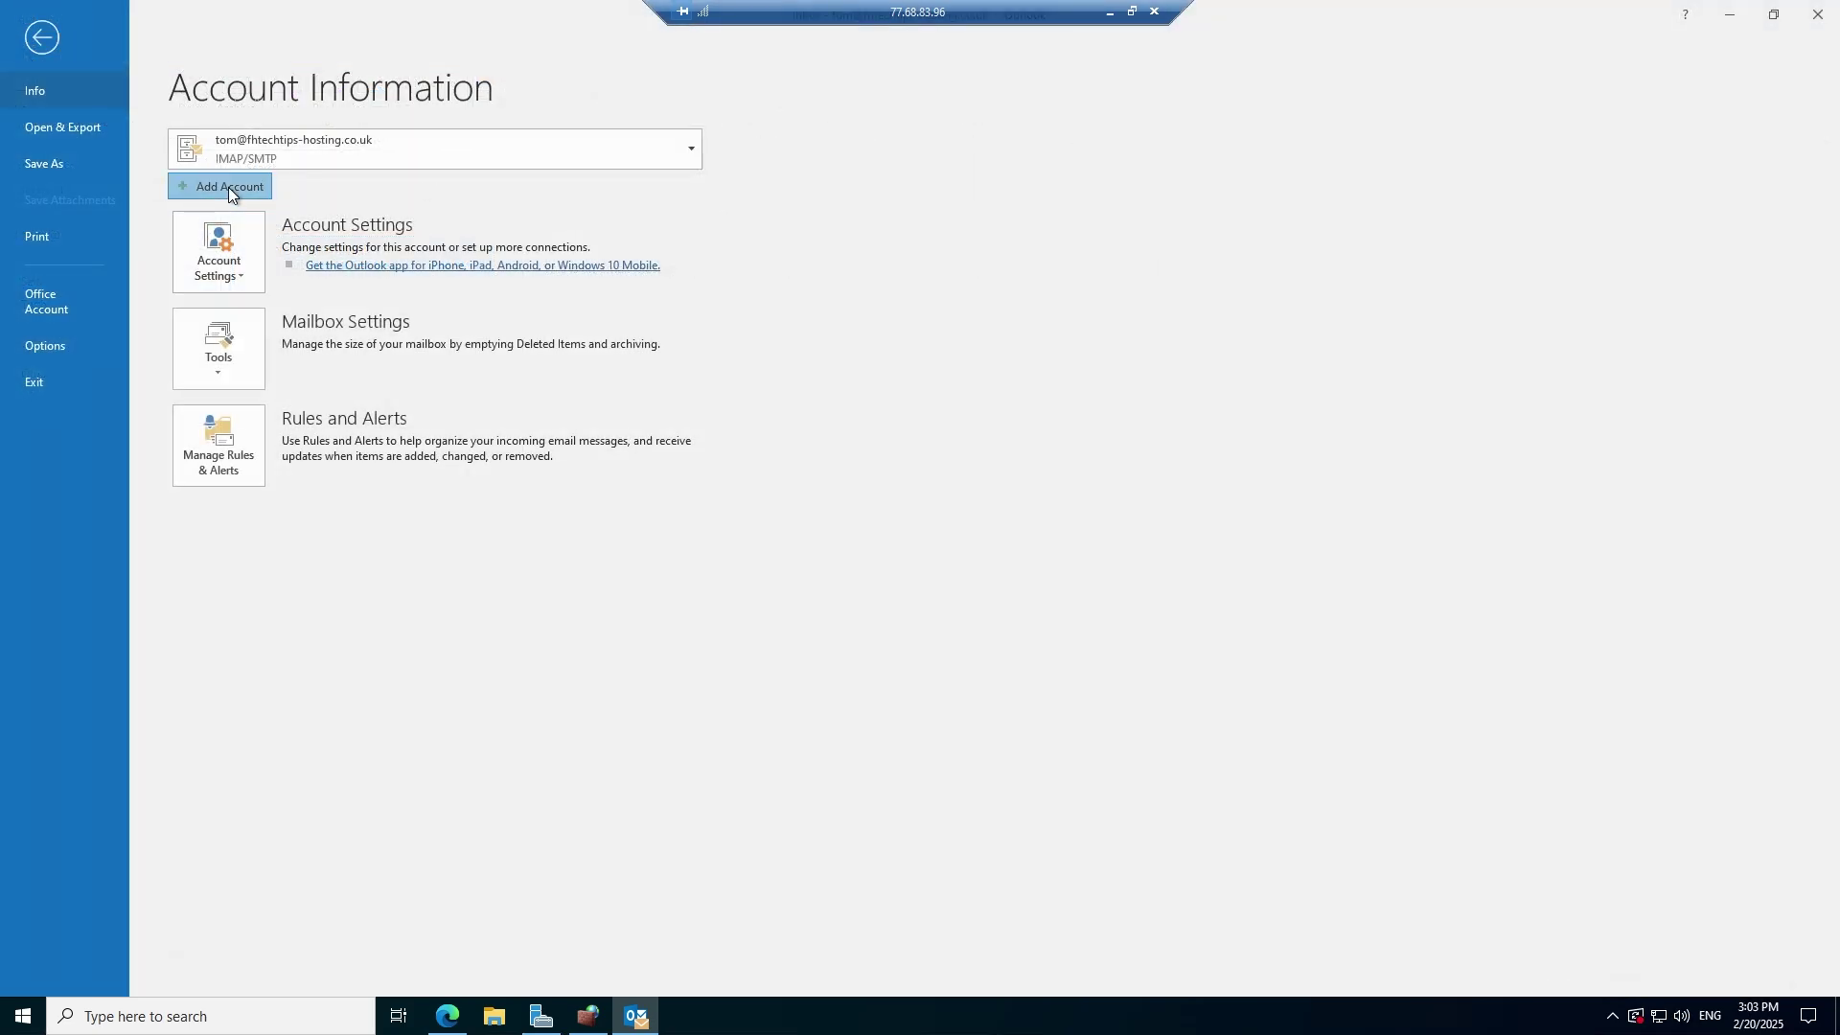
left_click(227, 187)
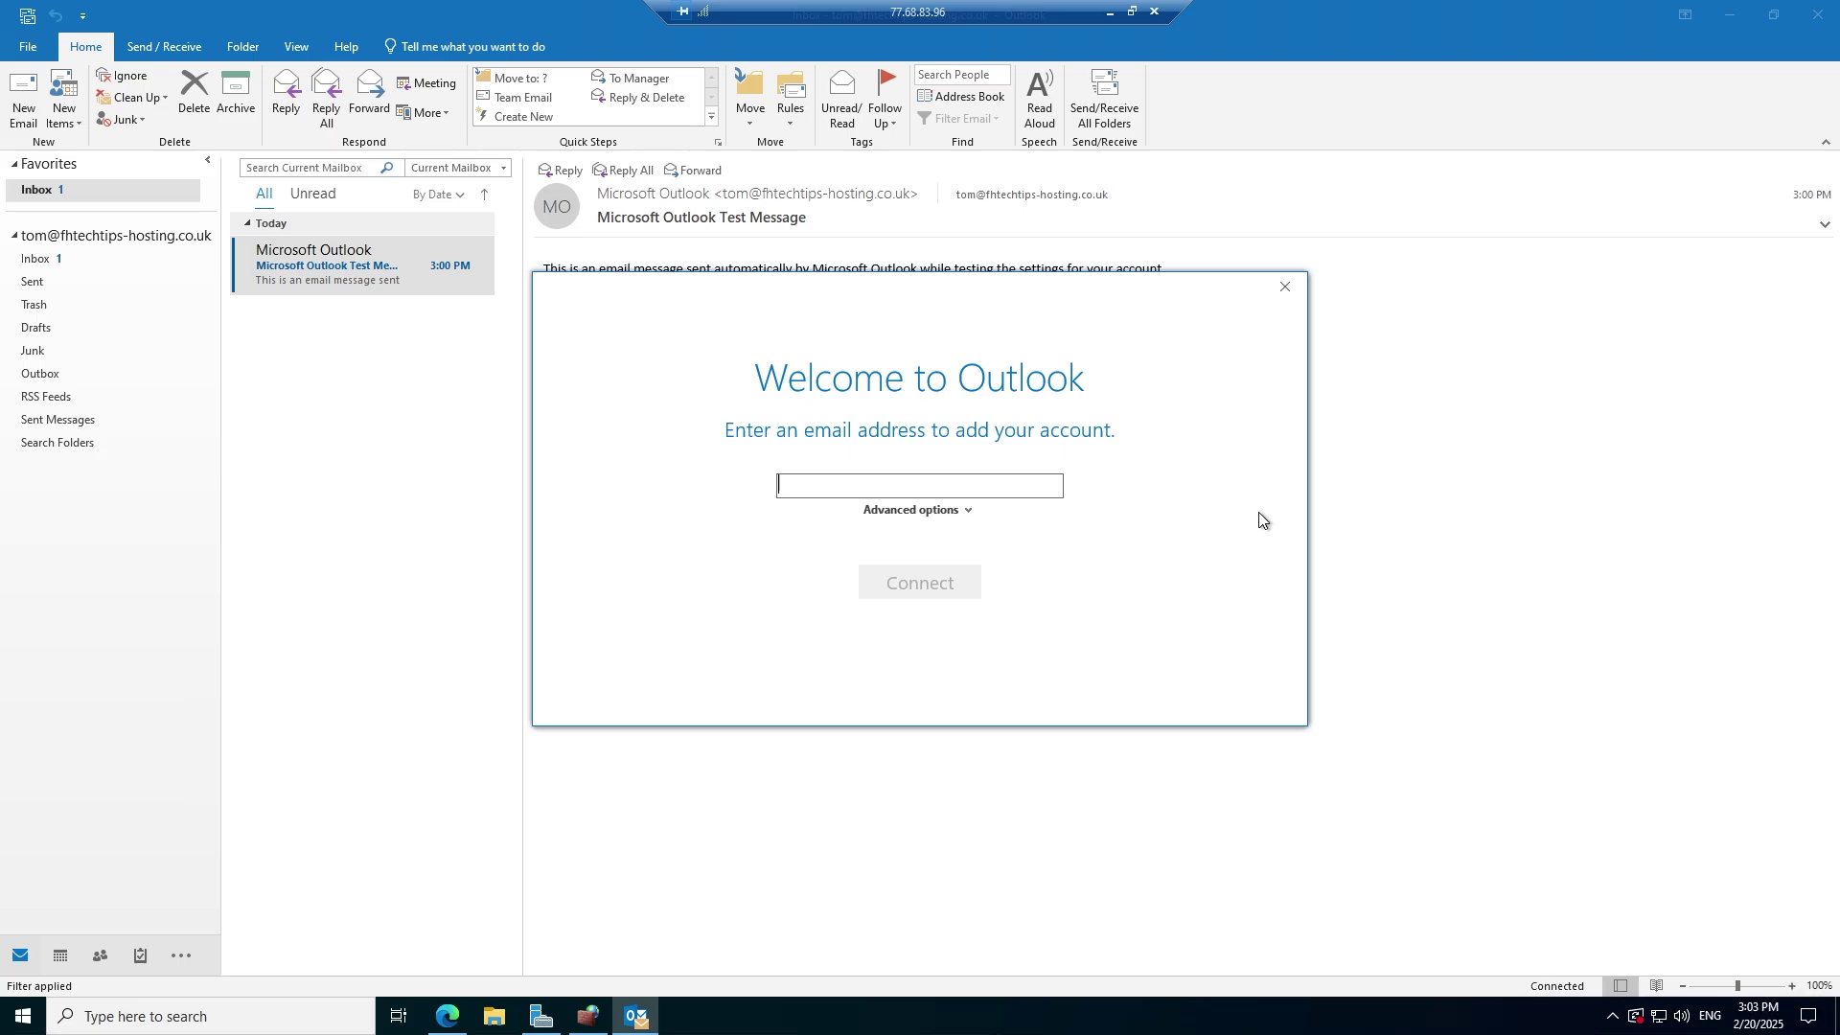
left_click(1285, 287)
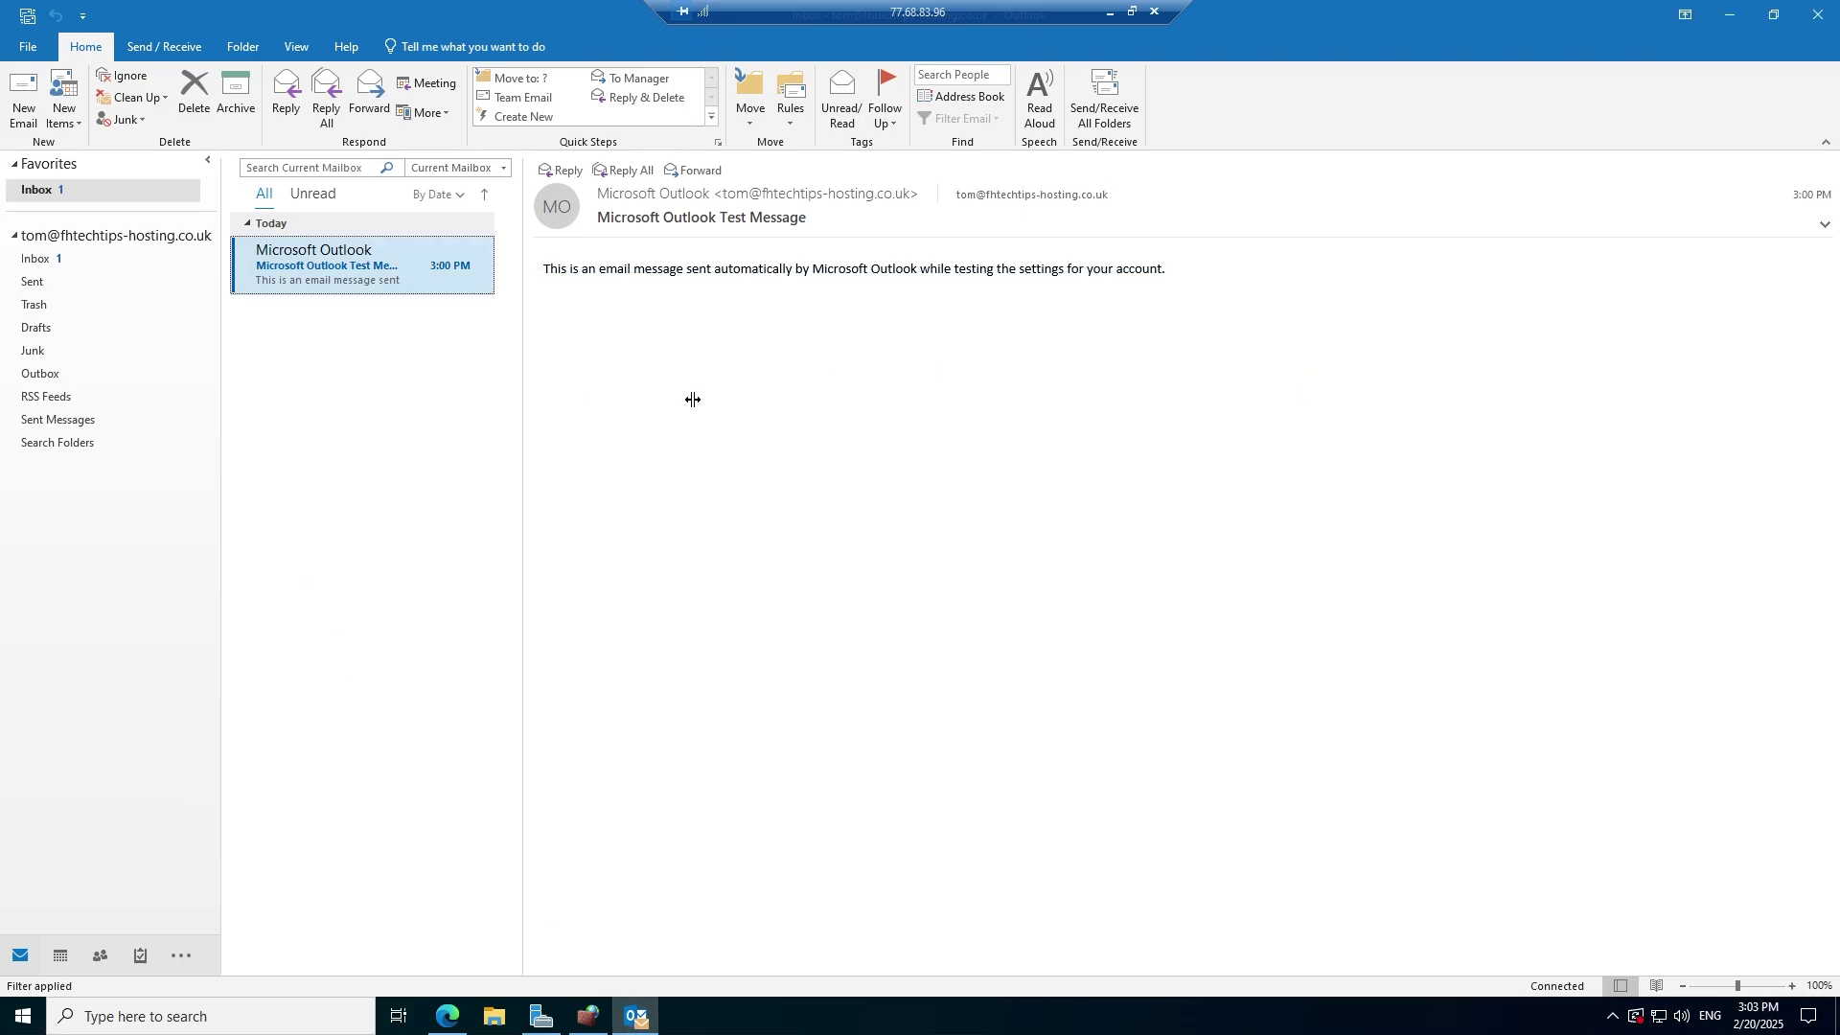
left_click(16, 48)
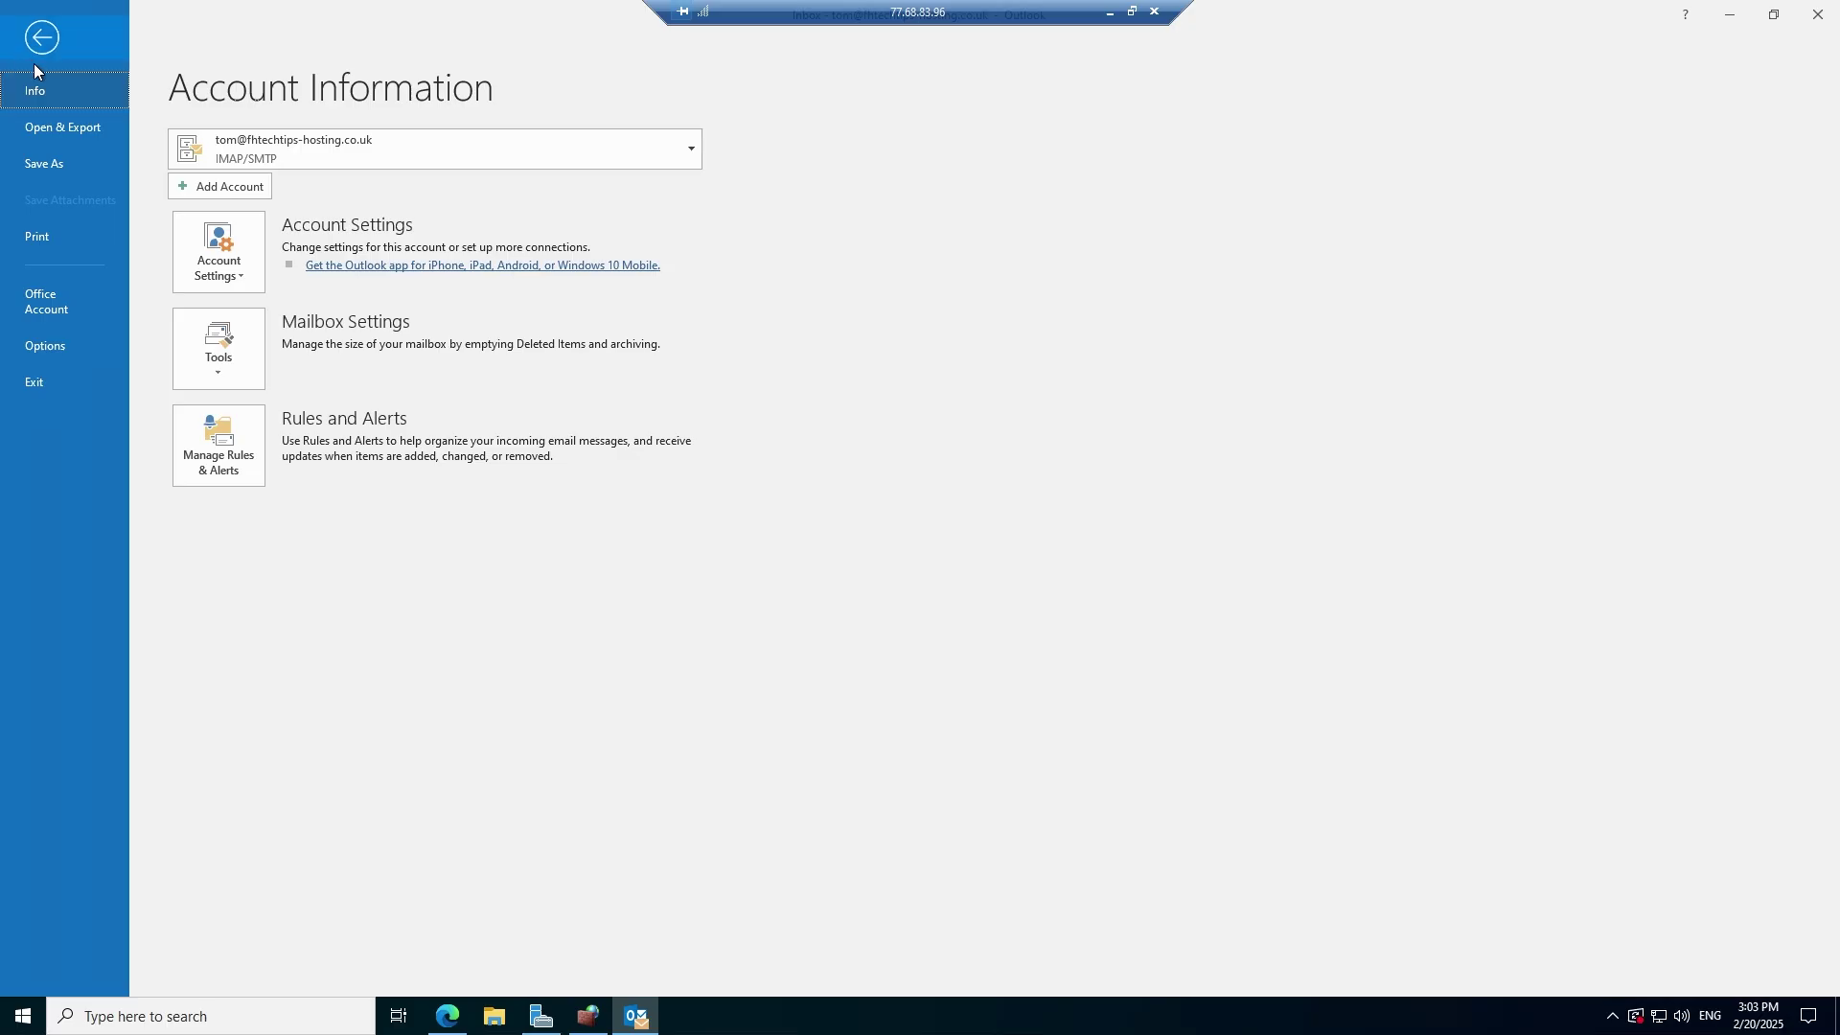
left_click(227, 262)
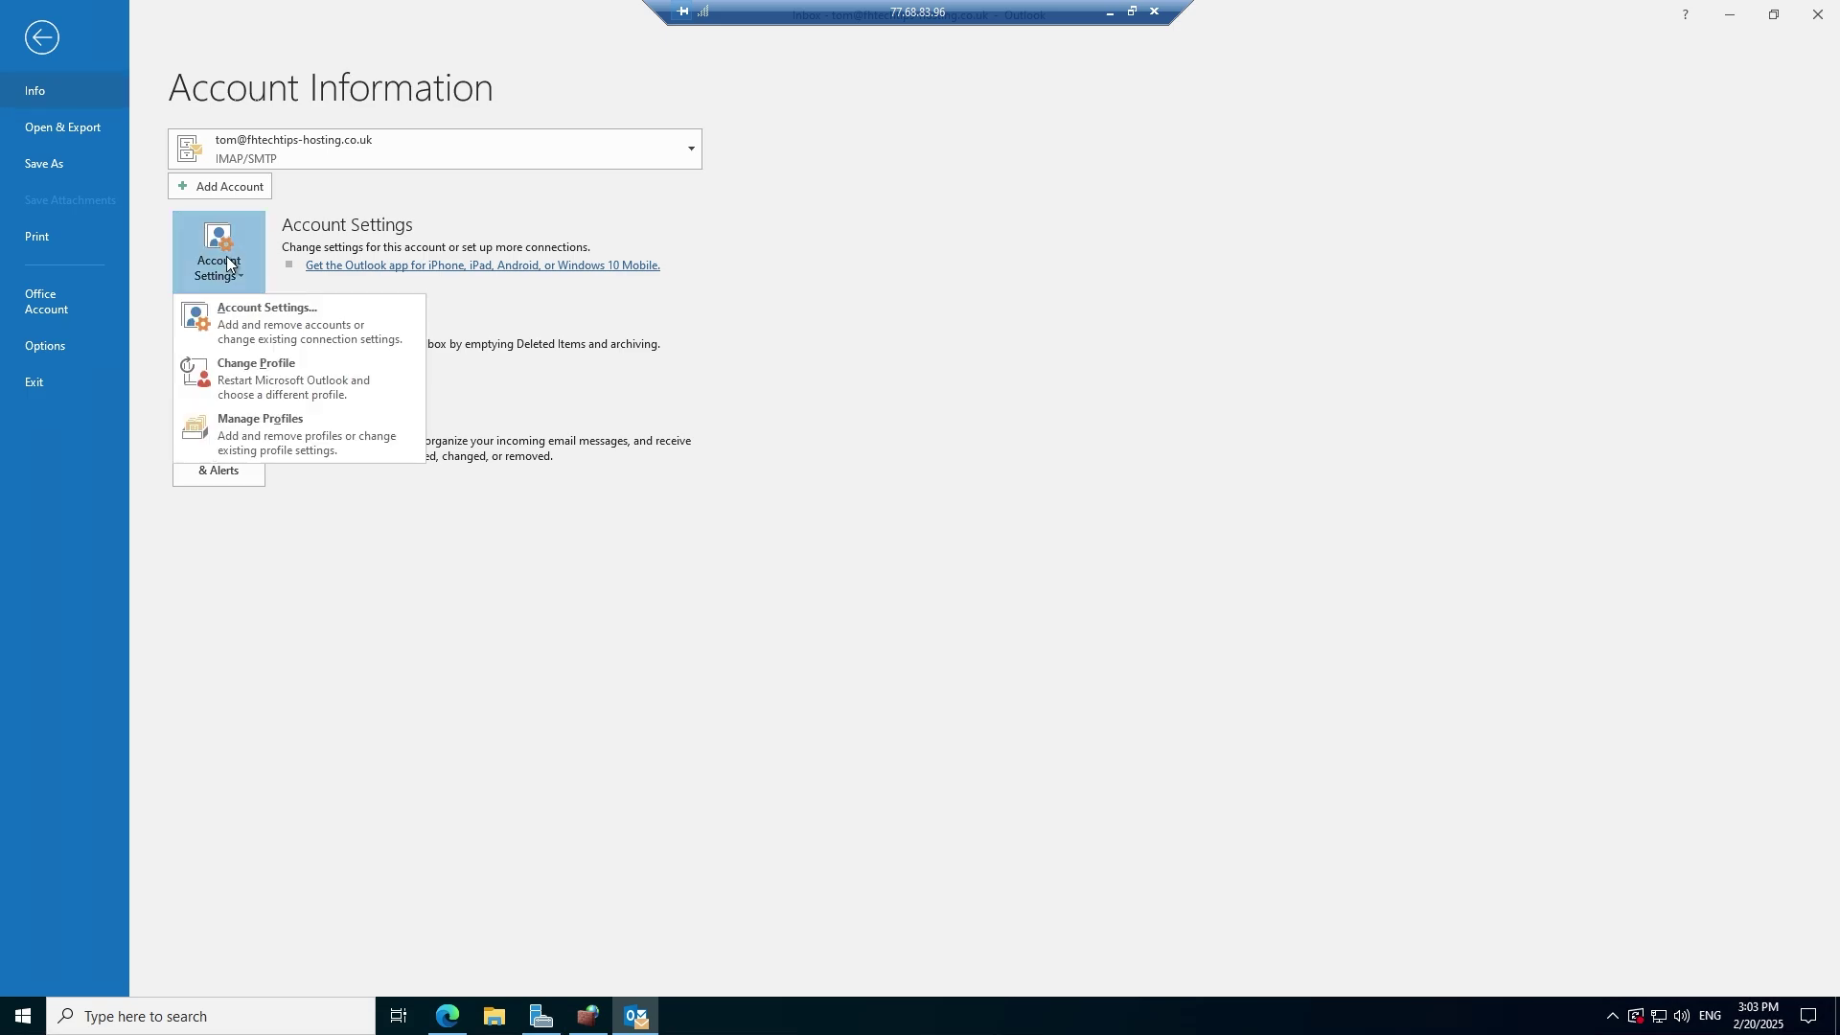
Step: Add a new named mail profile through Manage Profiles > Show Profiles > Add
left_click(257, 437)
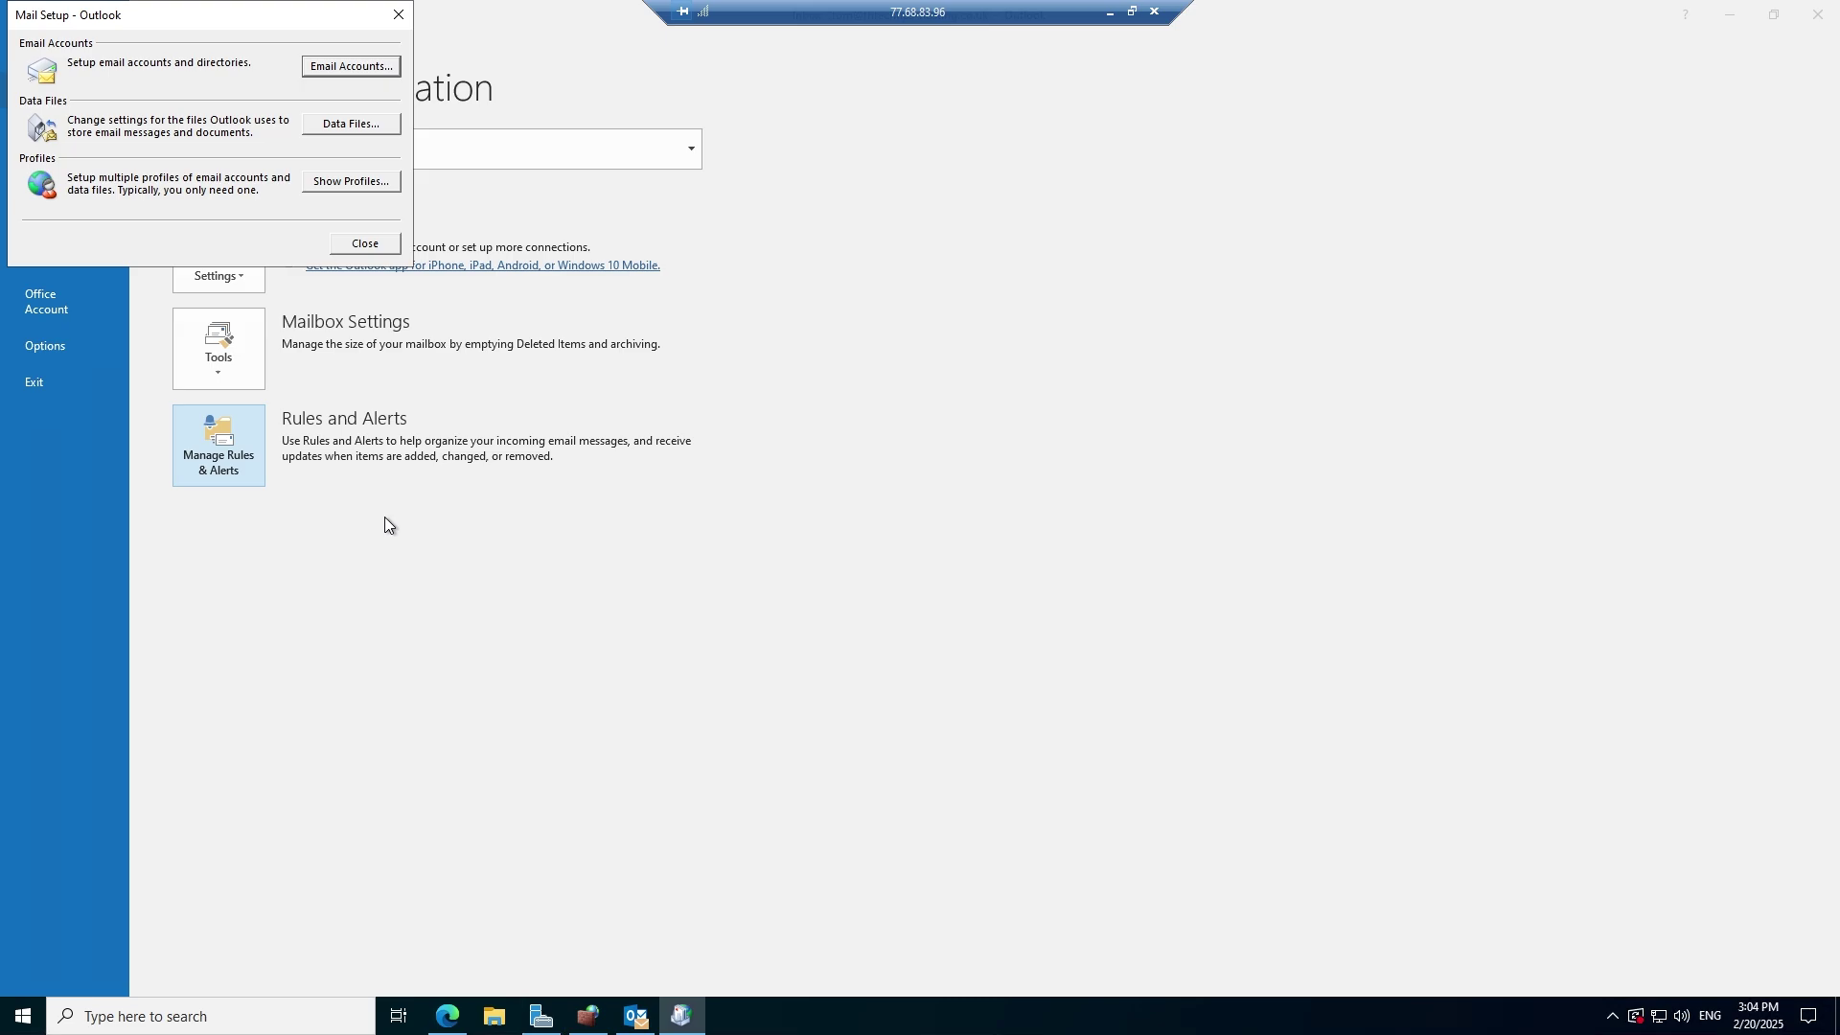
left_click(351, 181)
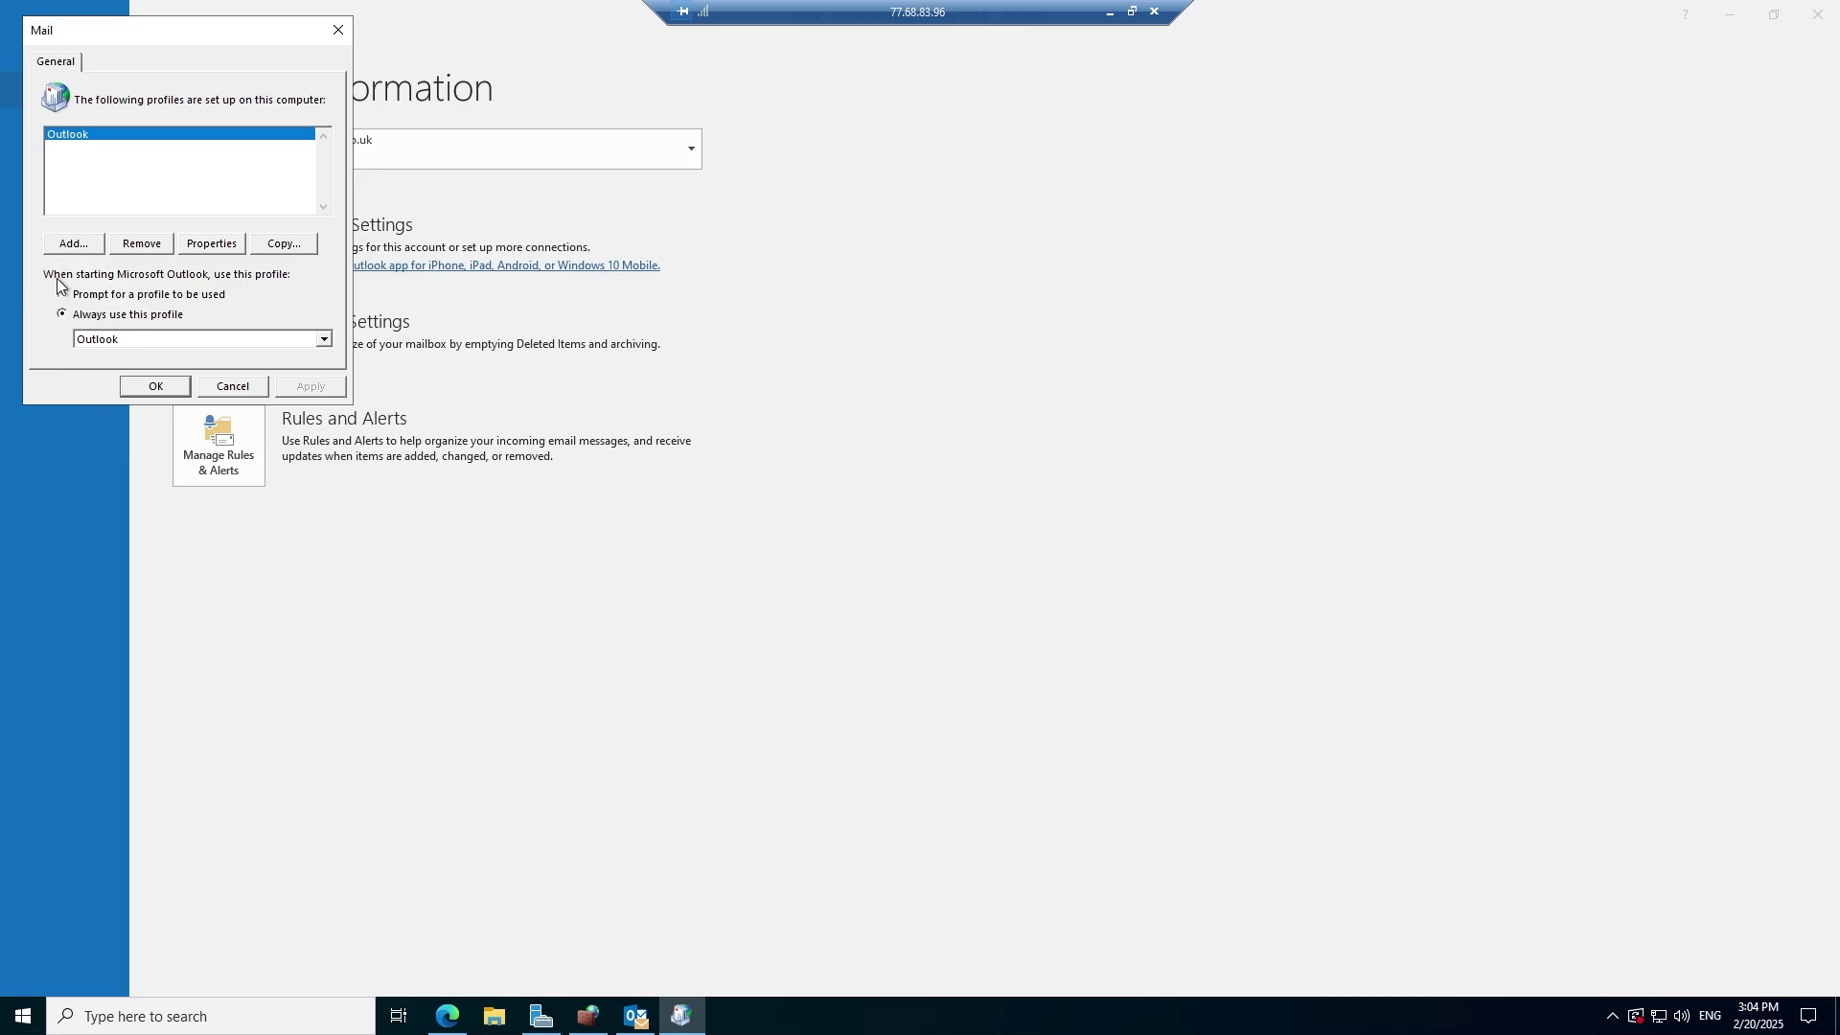
left_click(78, 249)
type("Tom")
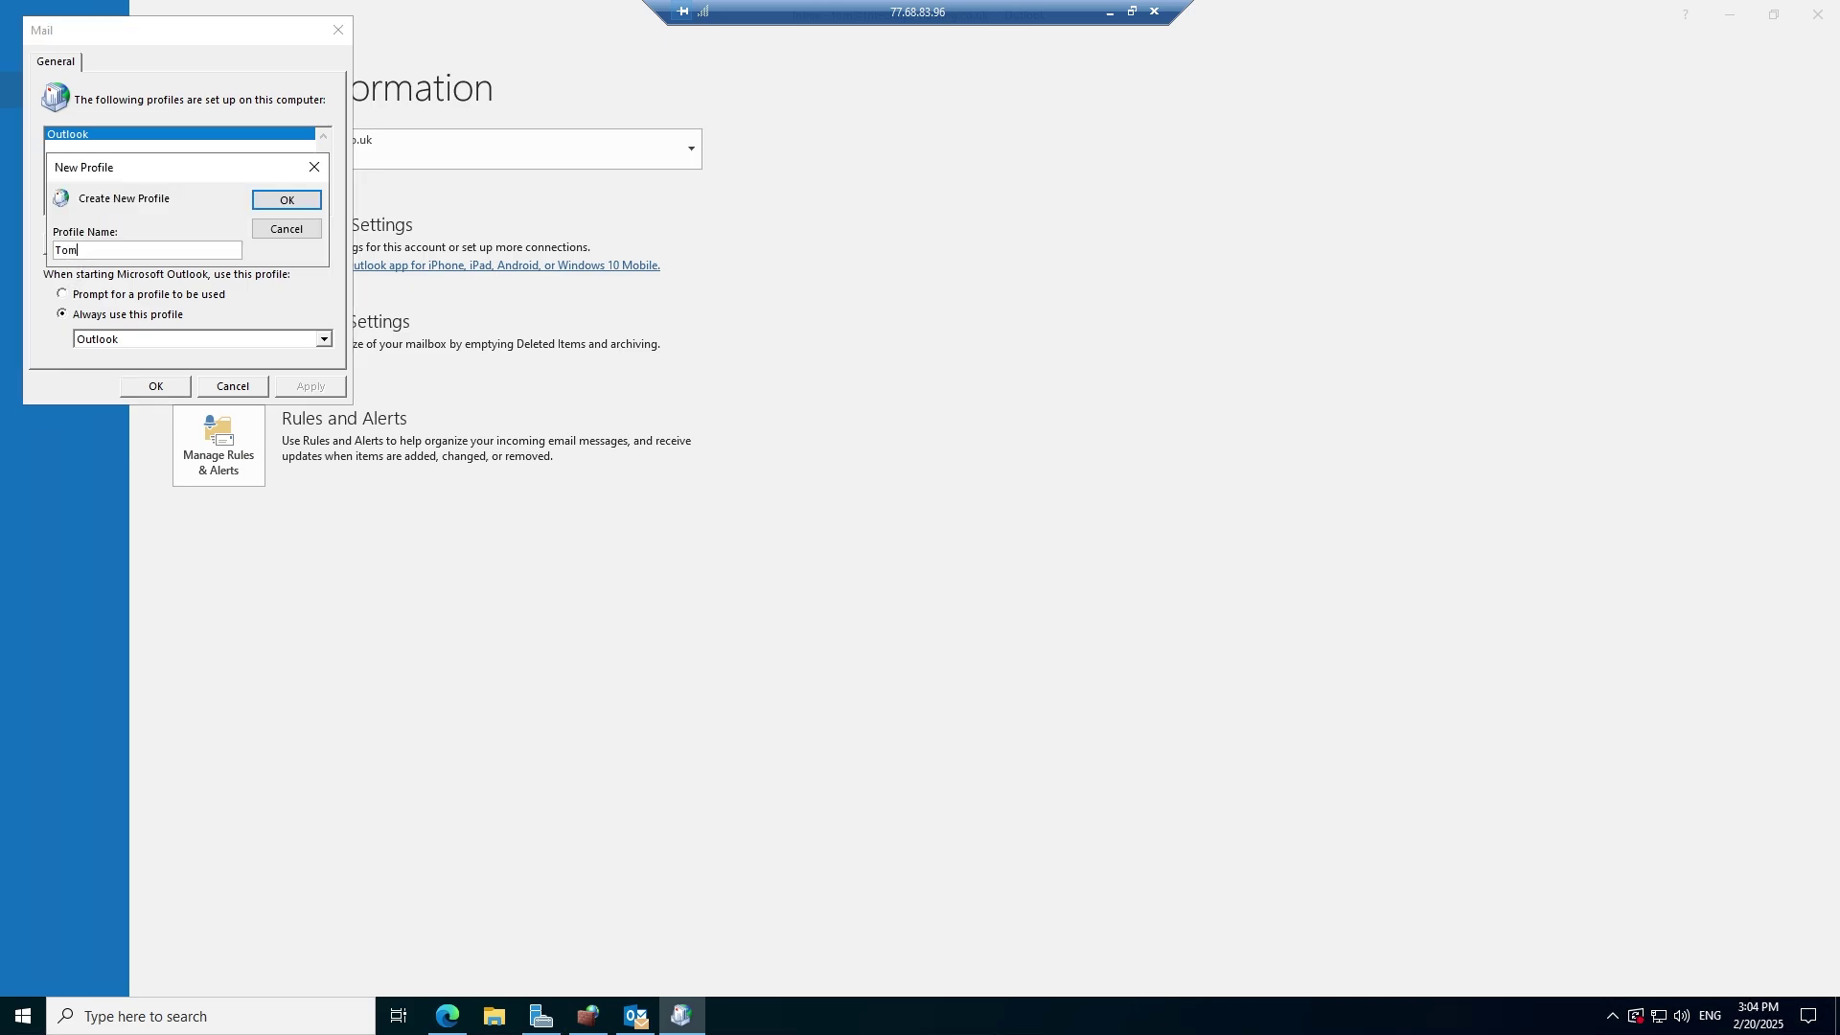
left_click(280, 203)
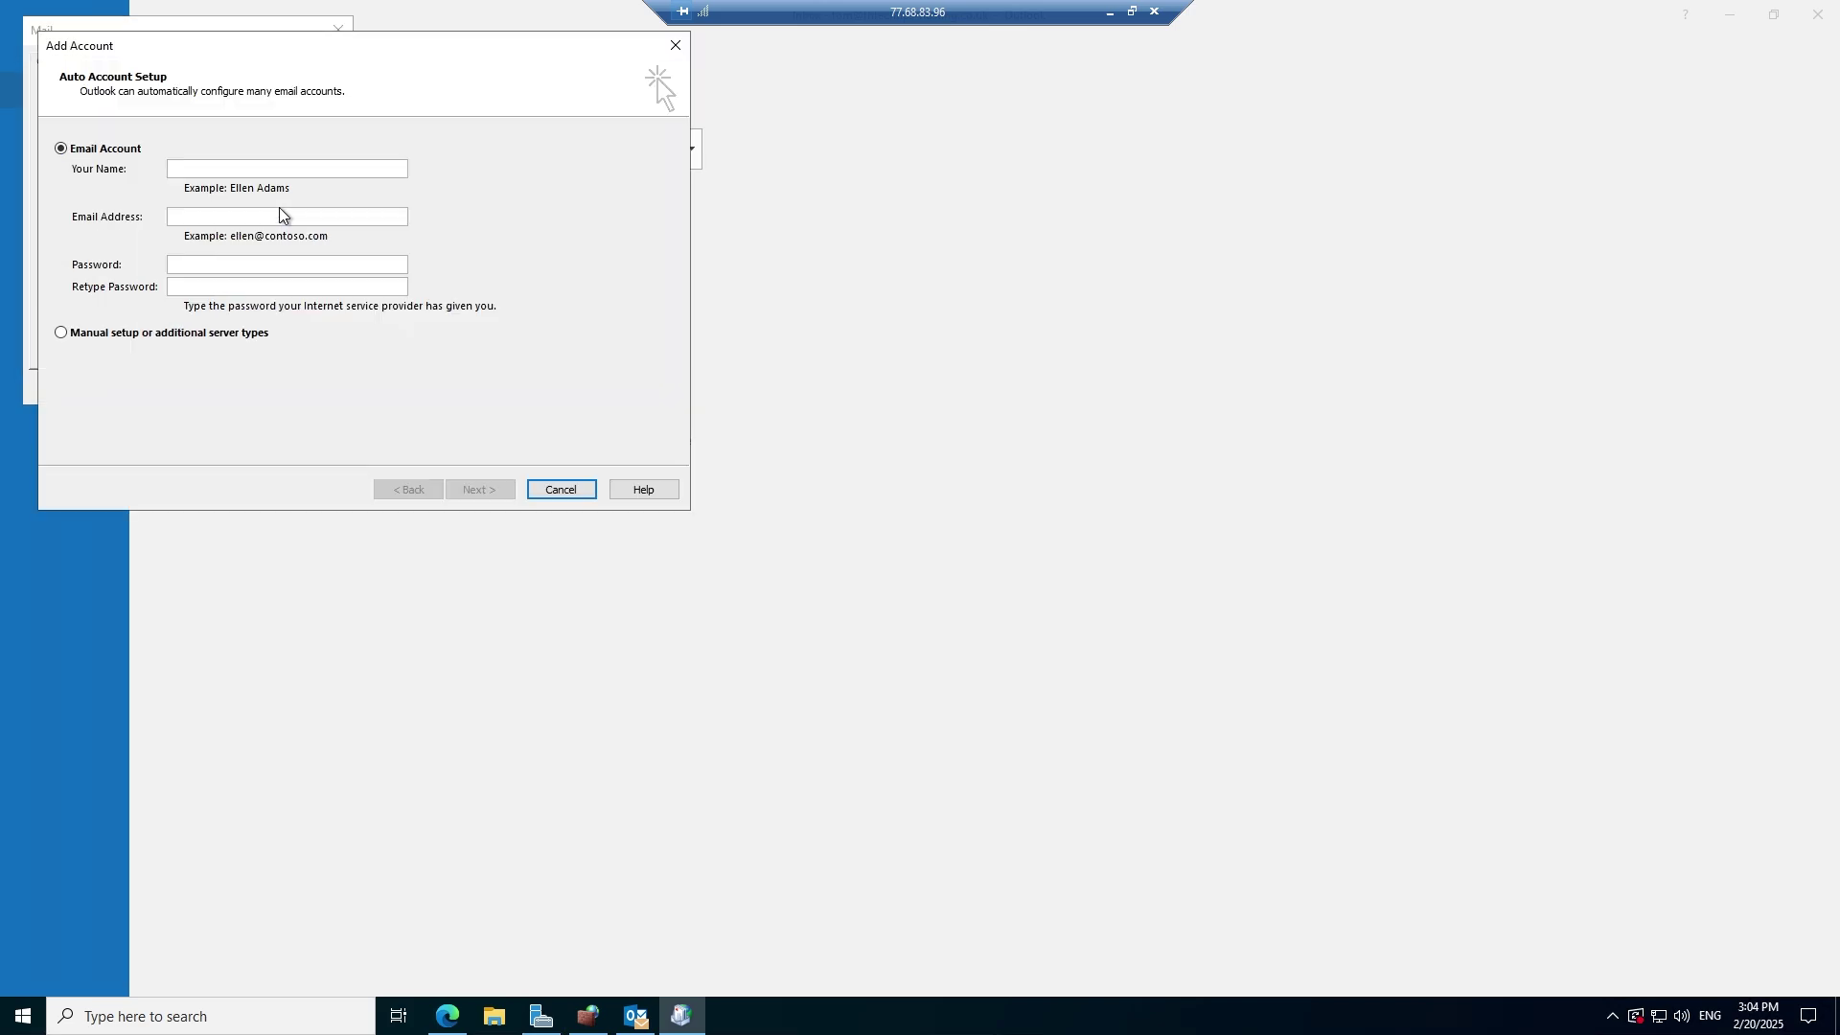
Step: Centre the Add Account wizard, choose manual setup, and select POP or IMAP
left_click_drag(332, 60, 914, 99)
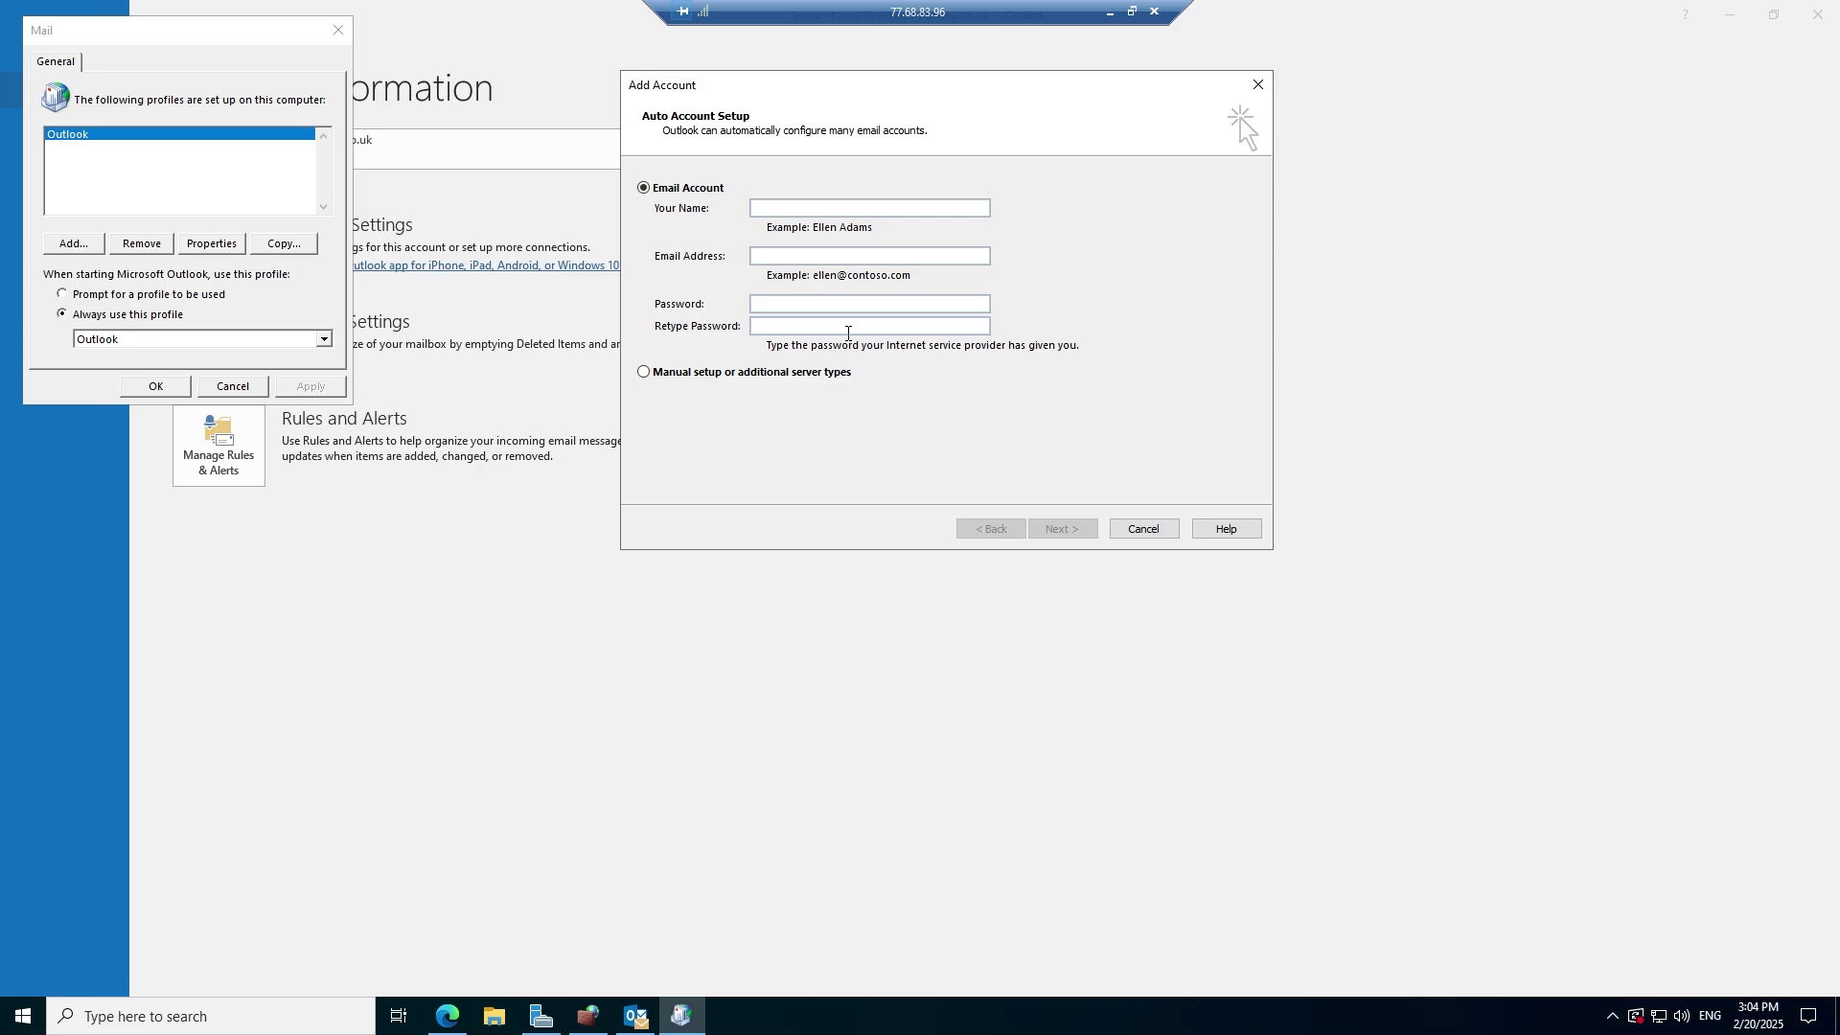
left_click(643, 372)
left_click(1066, 530)
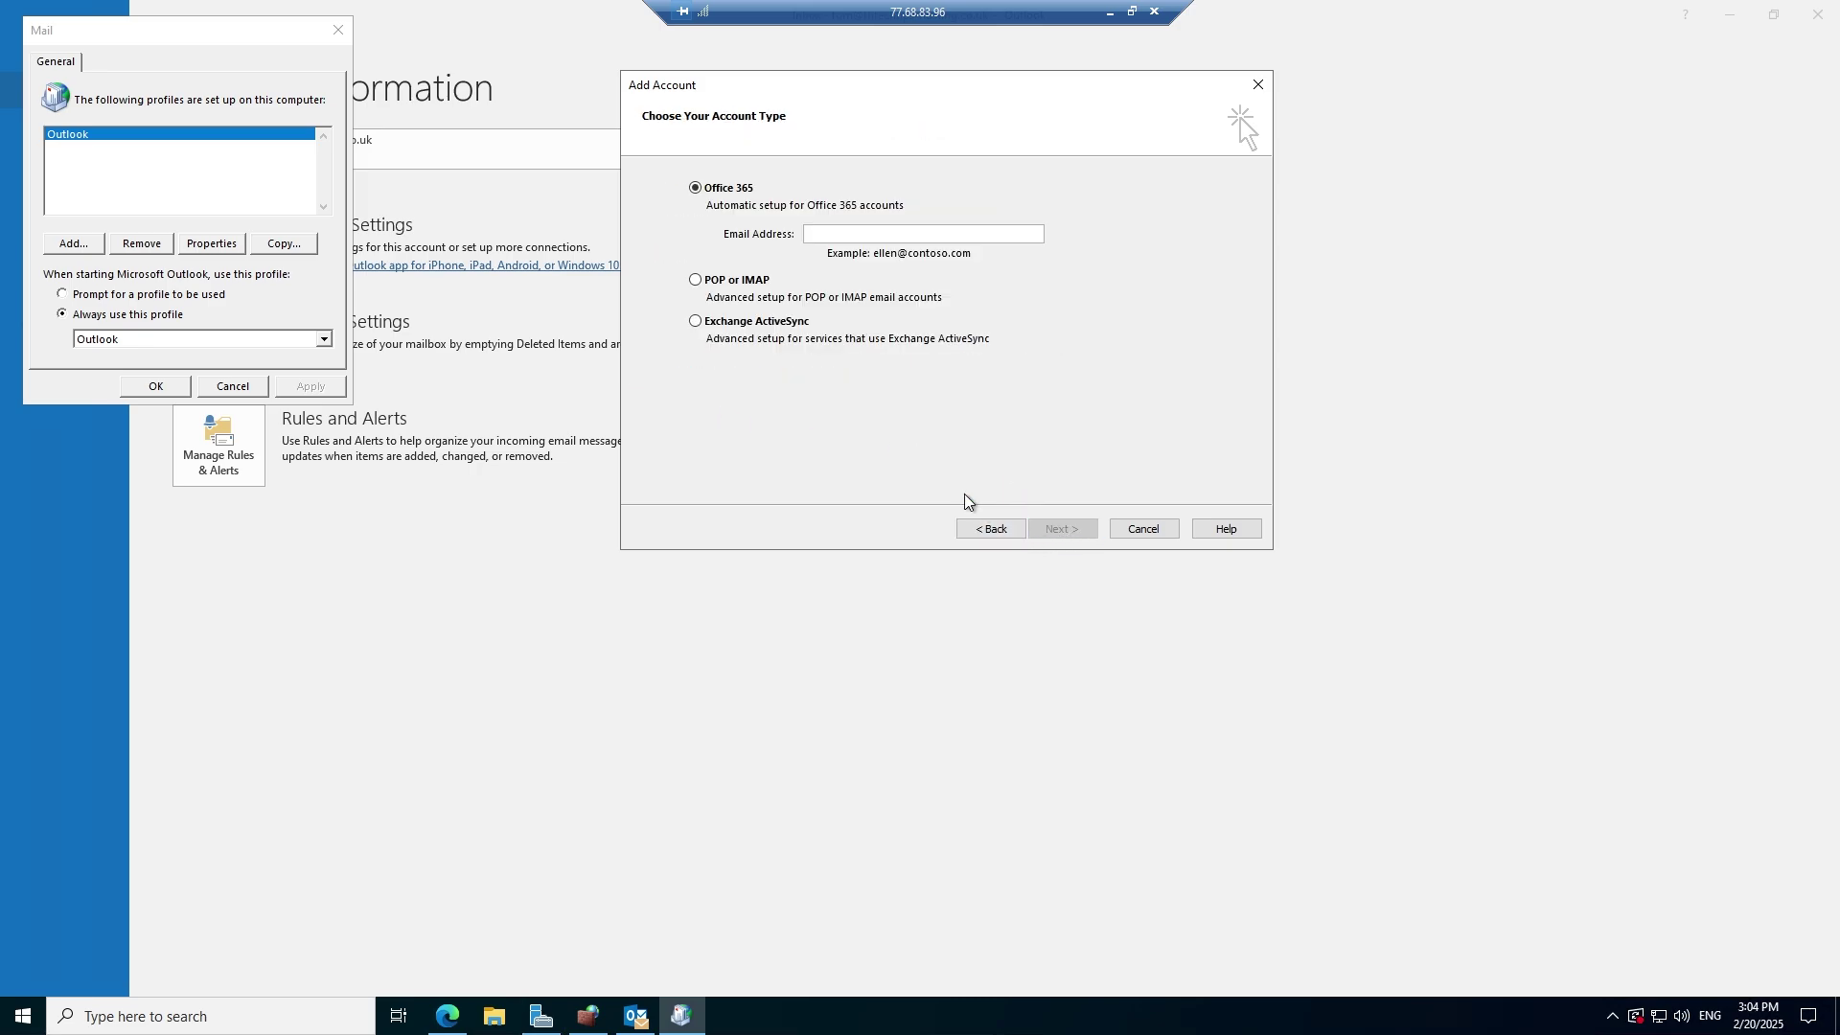
left_click(697, 280)
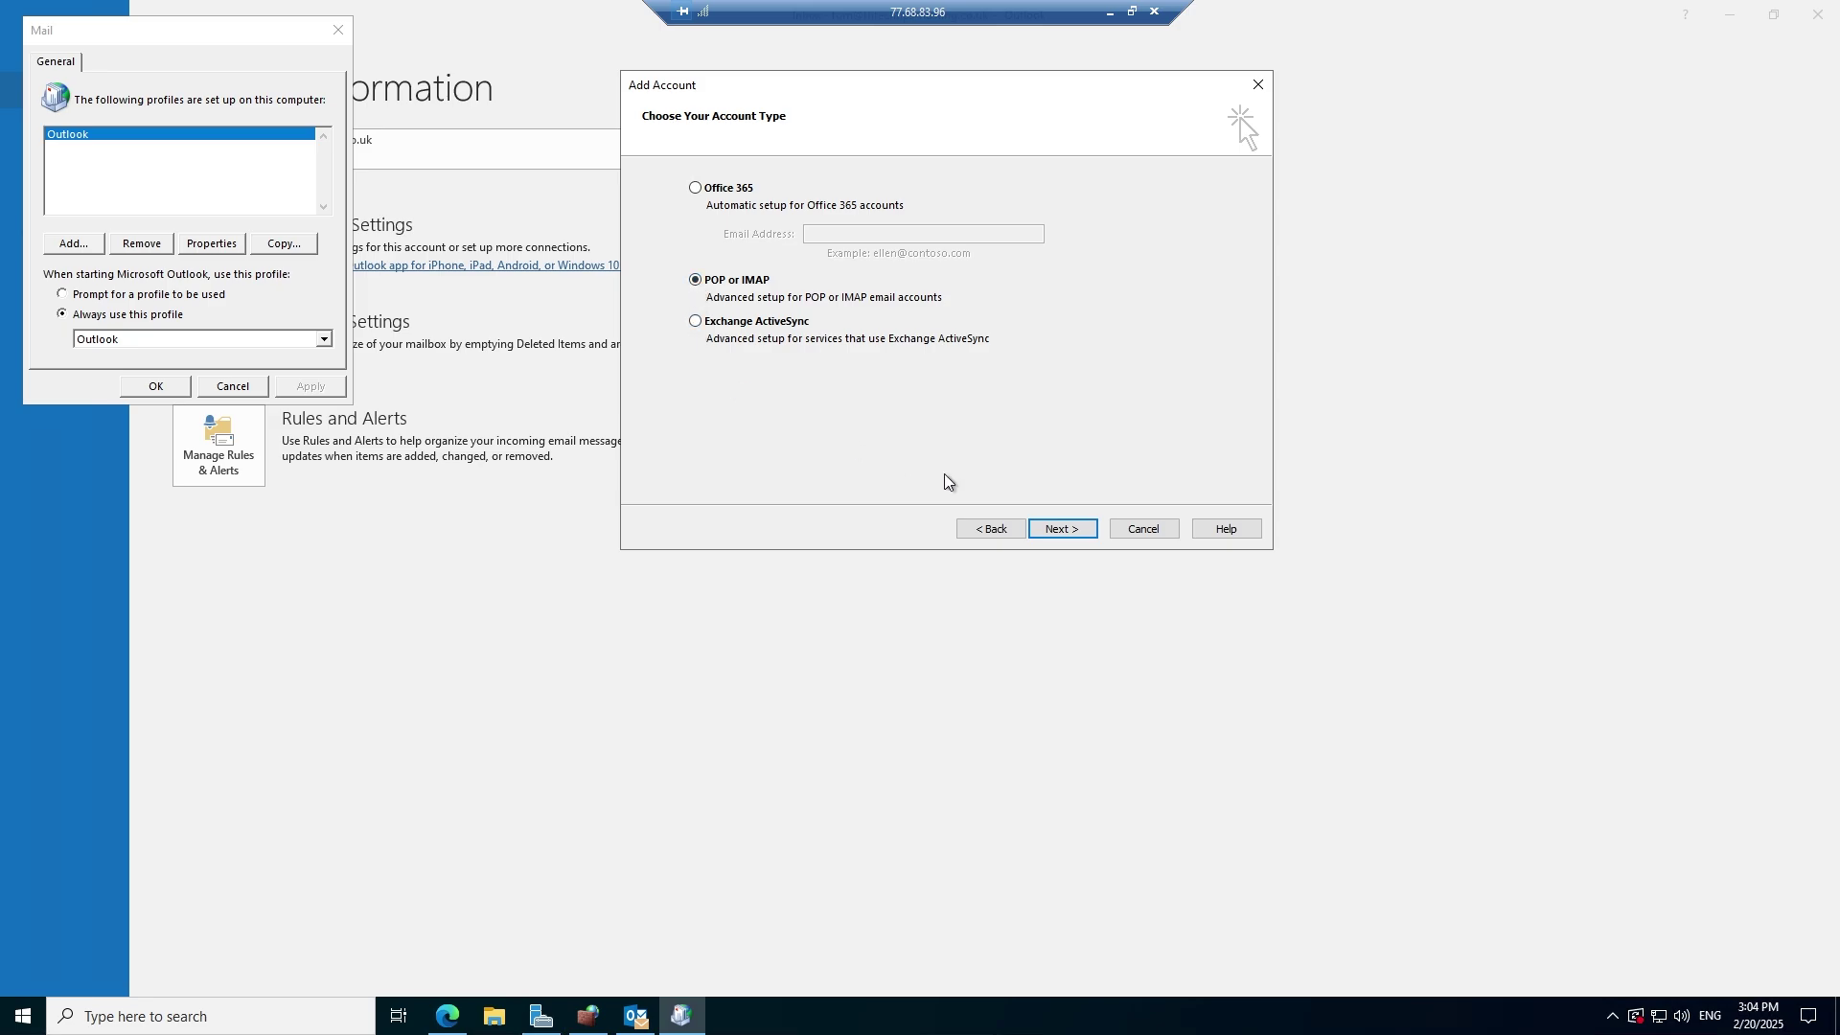
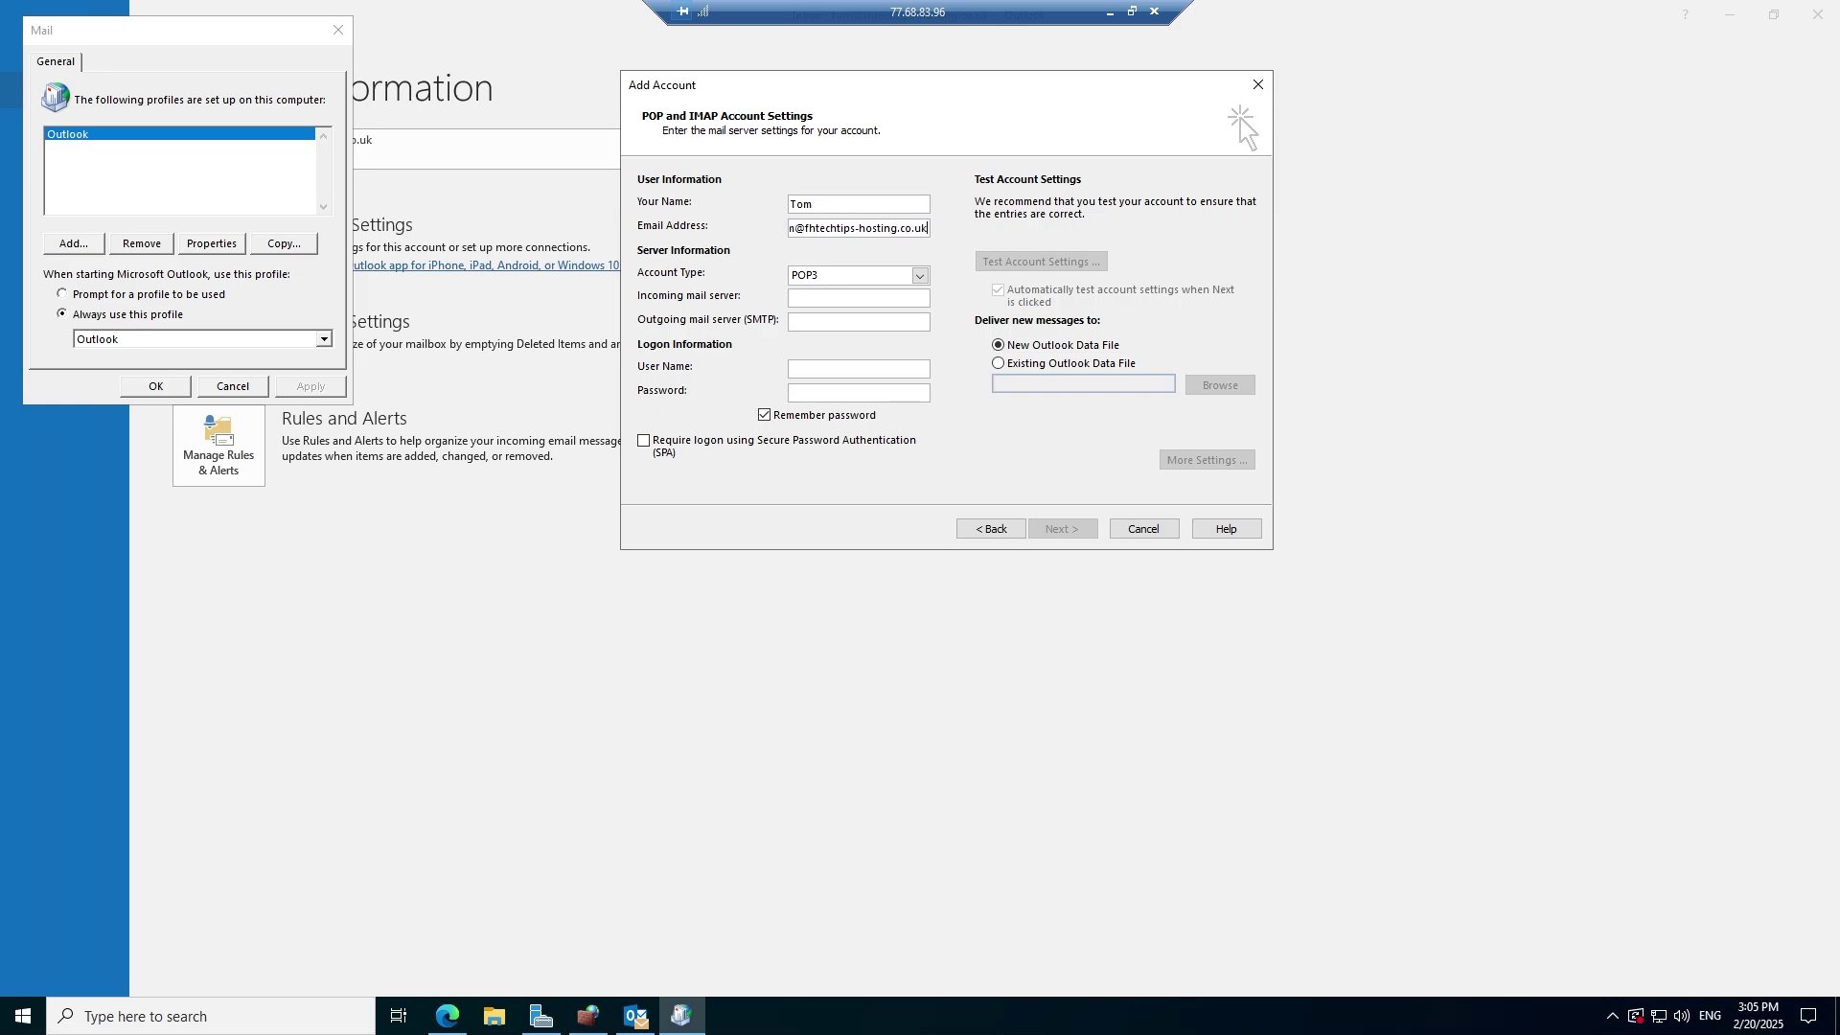
Step: Make the account IMAP with incoming server mail.livemail.co.uk, outgoing smtp.livemail.co.uk, and enter the account password
key("Tab")
left_click(918, 278)
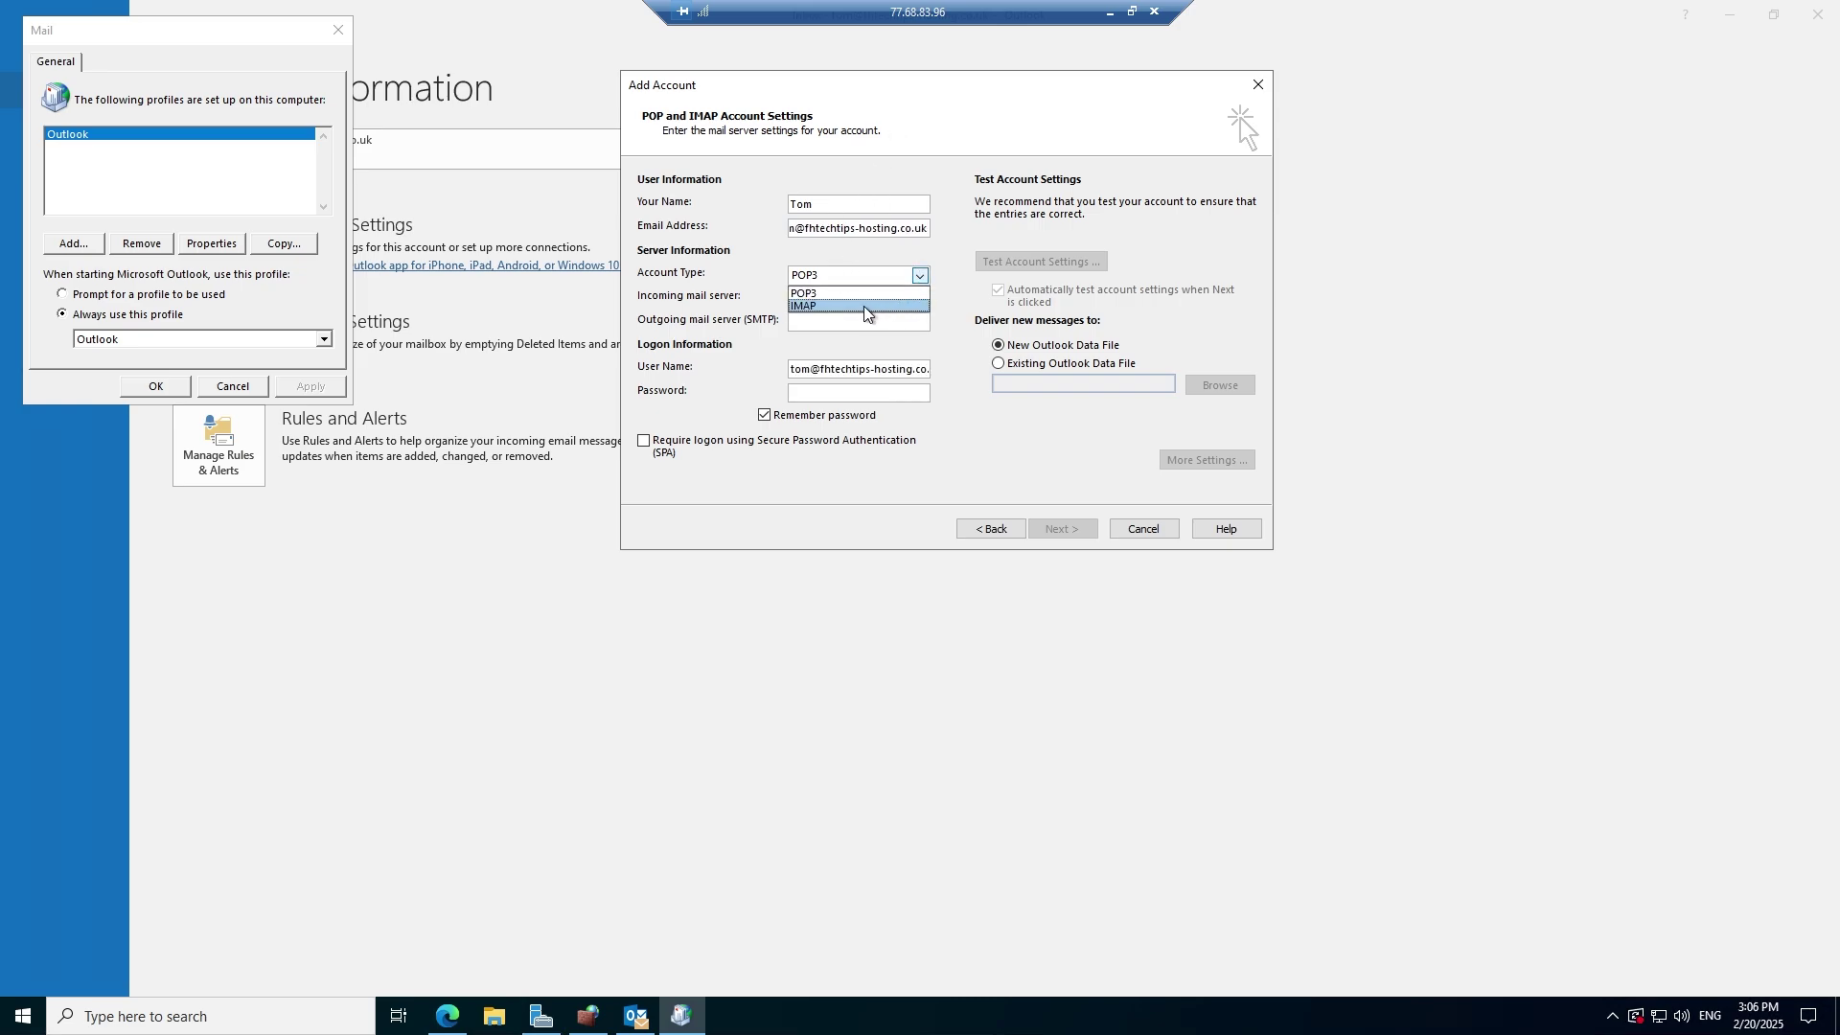
left_click(865, 306)
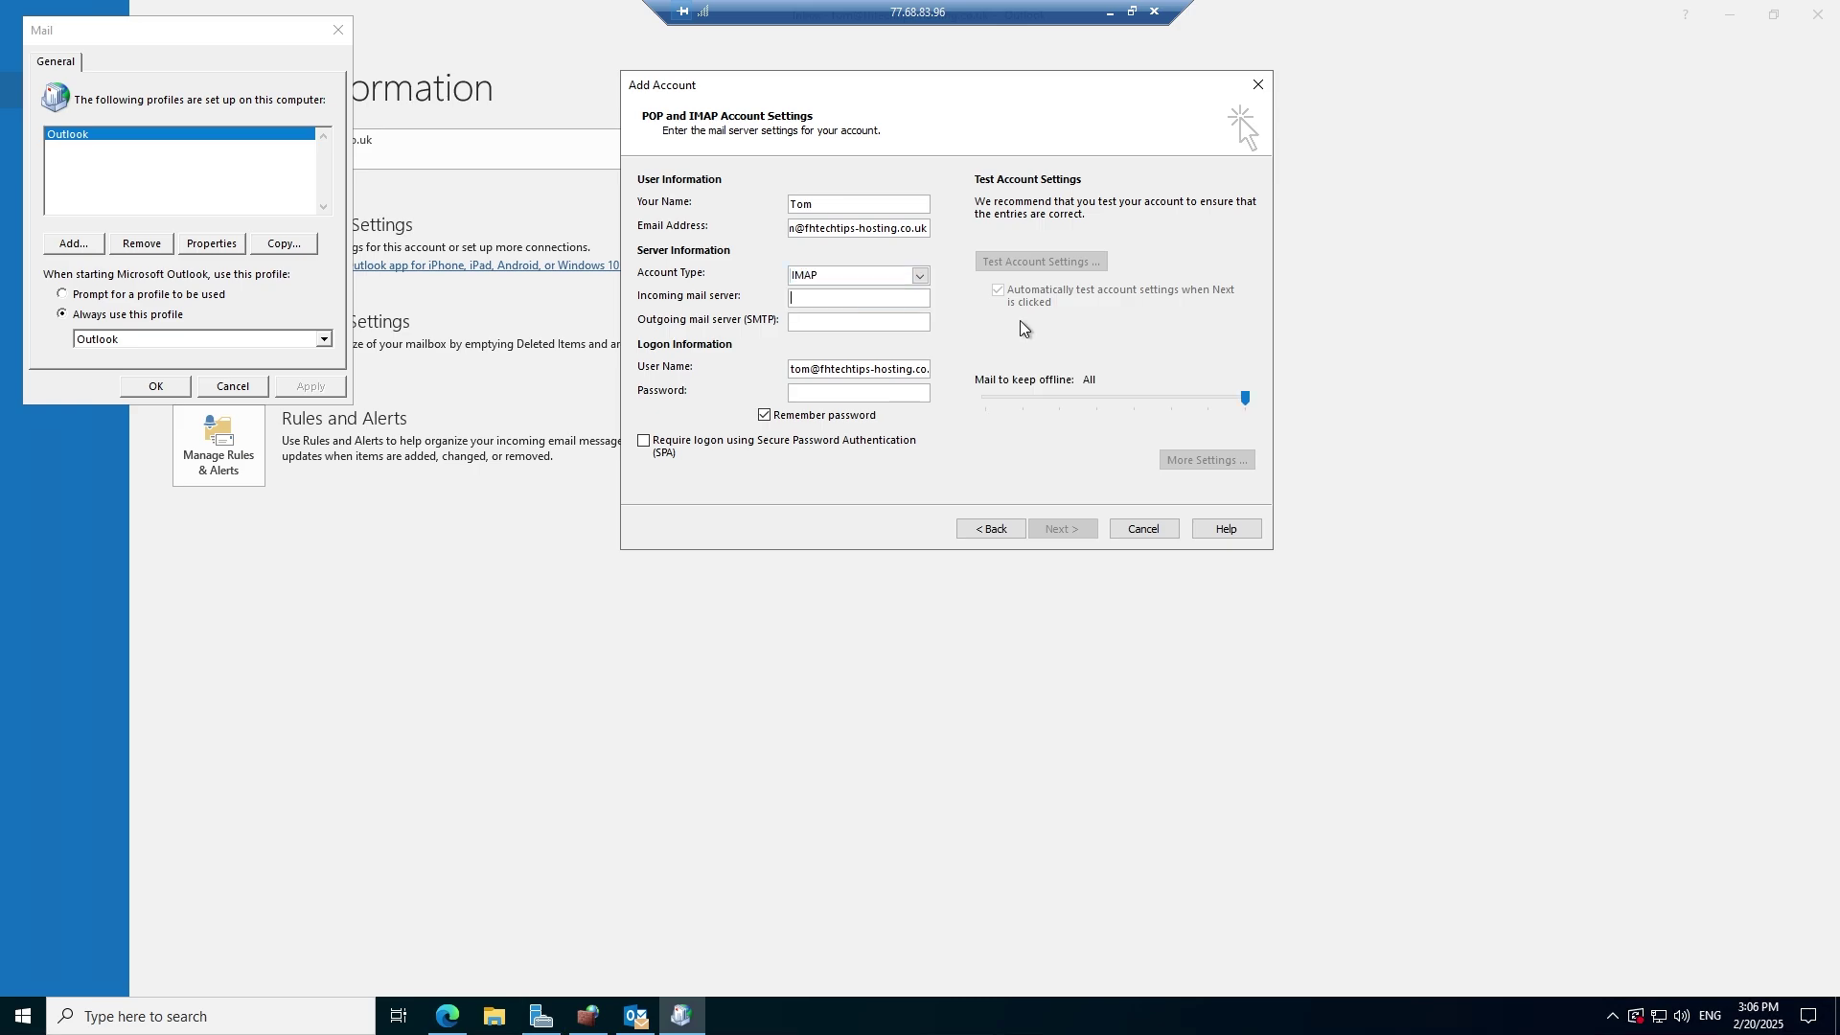
type("mail")
type(".livemai")
type("l.co")
type(".uk")
type("smtp")
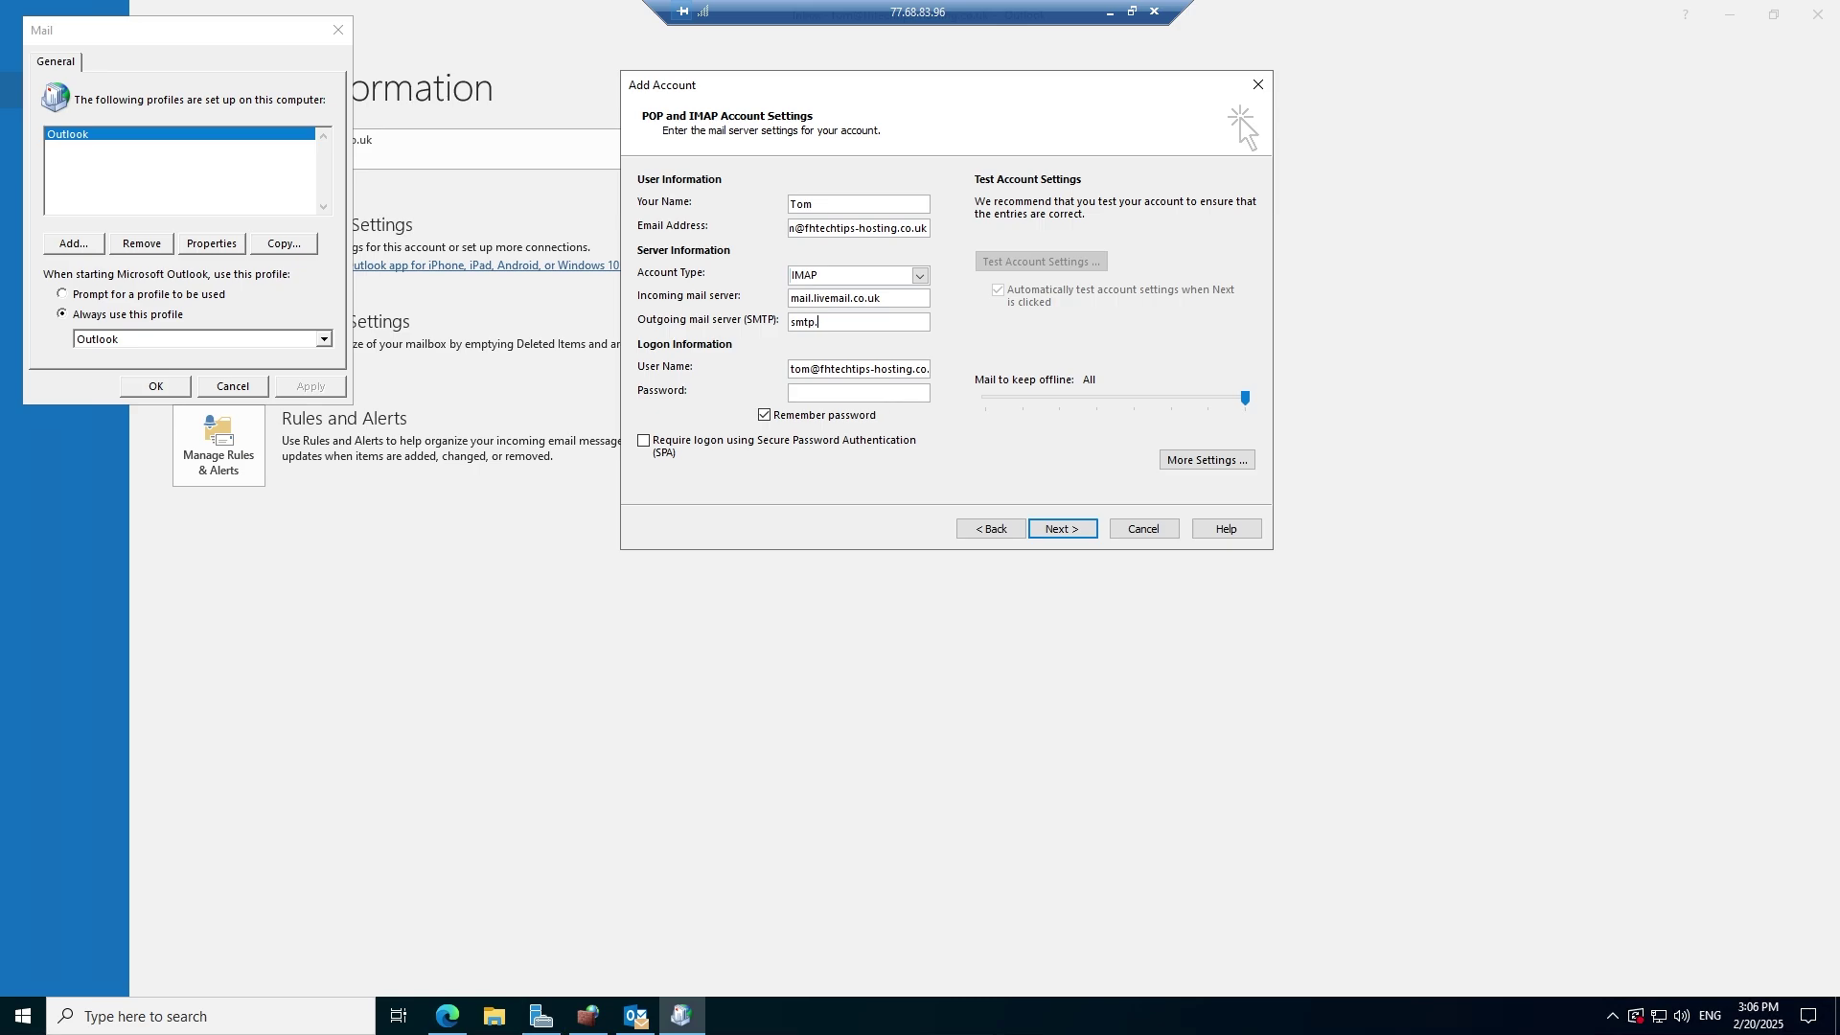
type(".livemail.co.")
type("****************")
type("**")
Step: In the advanced account settings, change the outgoing SMTP port from 25 to 465 and choose an encryption type
left_click(1210, 462)
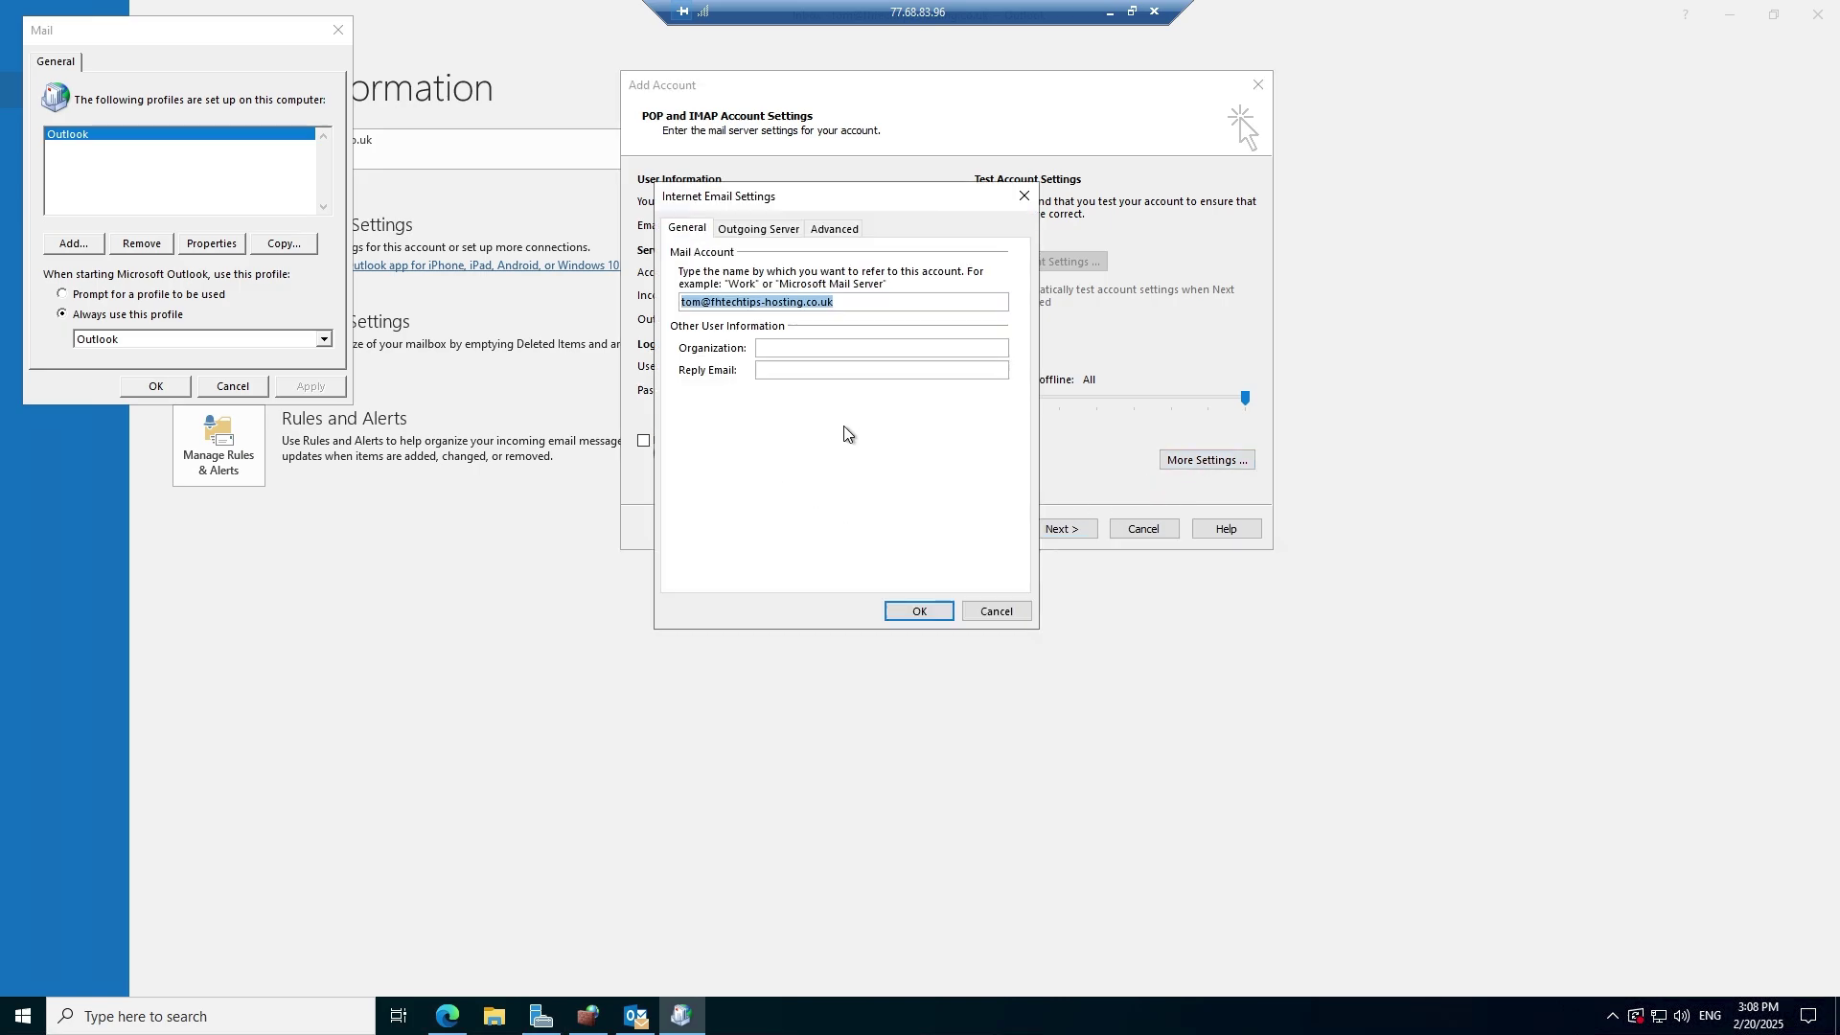
left_click(836, 232)
key("Right")
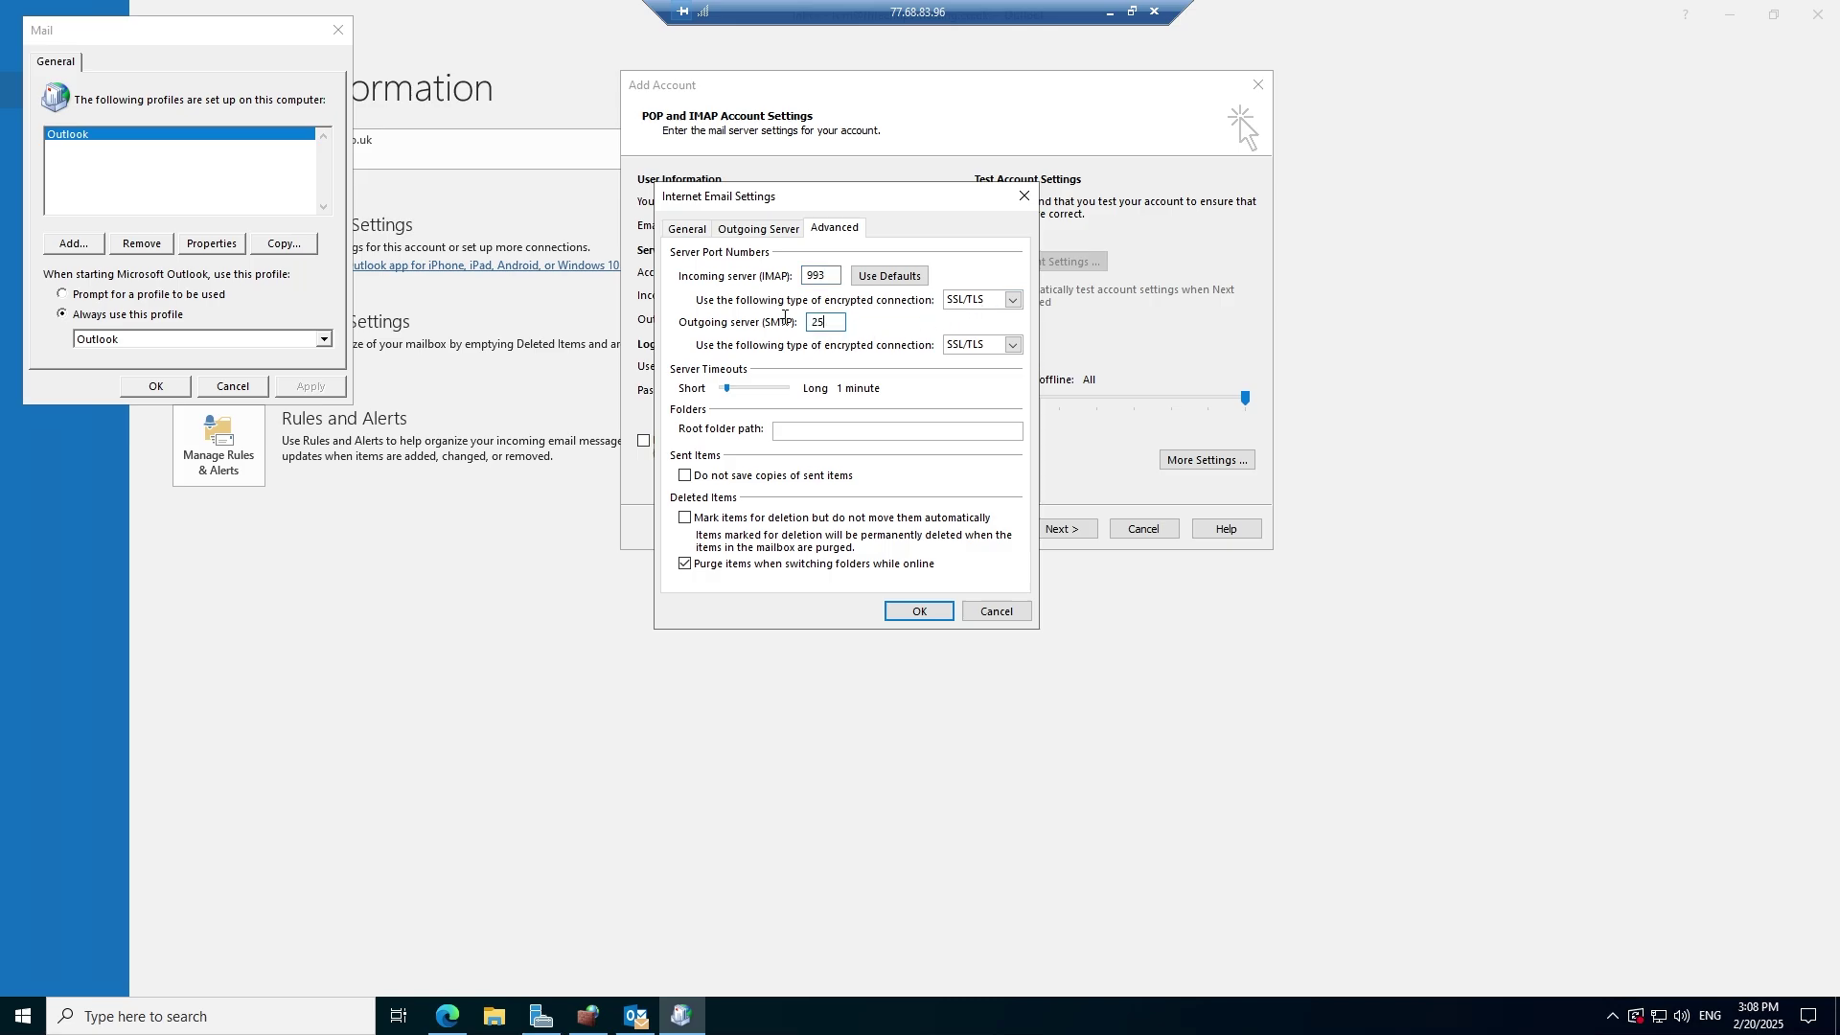
double_click(820, 324)
type("465")
left_click(1007, 349)
left_click(1002, 363)
Step: Set the incoming IMAP port to 993 with SSL/TLS encryption
left_click(1013, 301)
double_click(817, 276)
type("993")
left_click(1006, 300)
left_click(998, 331)
Step: Set outgoing encryption to SSL/TLS and re-enter 465 as the SMTP port
key("Tab")
type("465")
left_click(1010, 345)
left_click(1003, 374)
left_click(831, 322)
left_click_drag(843, 323, 710, 326)
type("465")
Step: Confirm the Internet Email Settings and start the Test Account Settings run
left_click(945, 611)
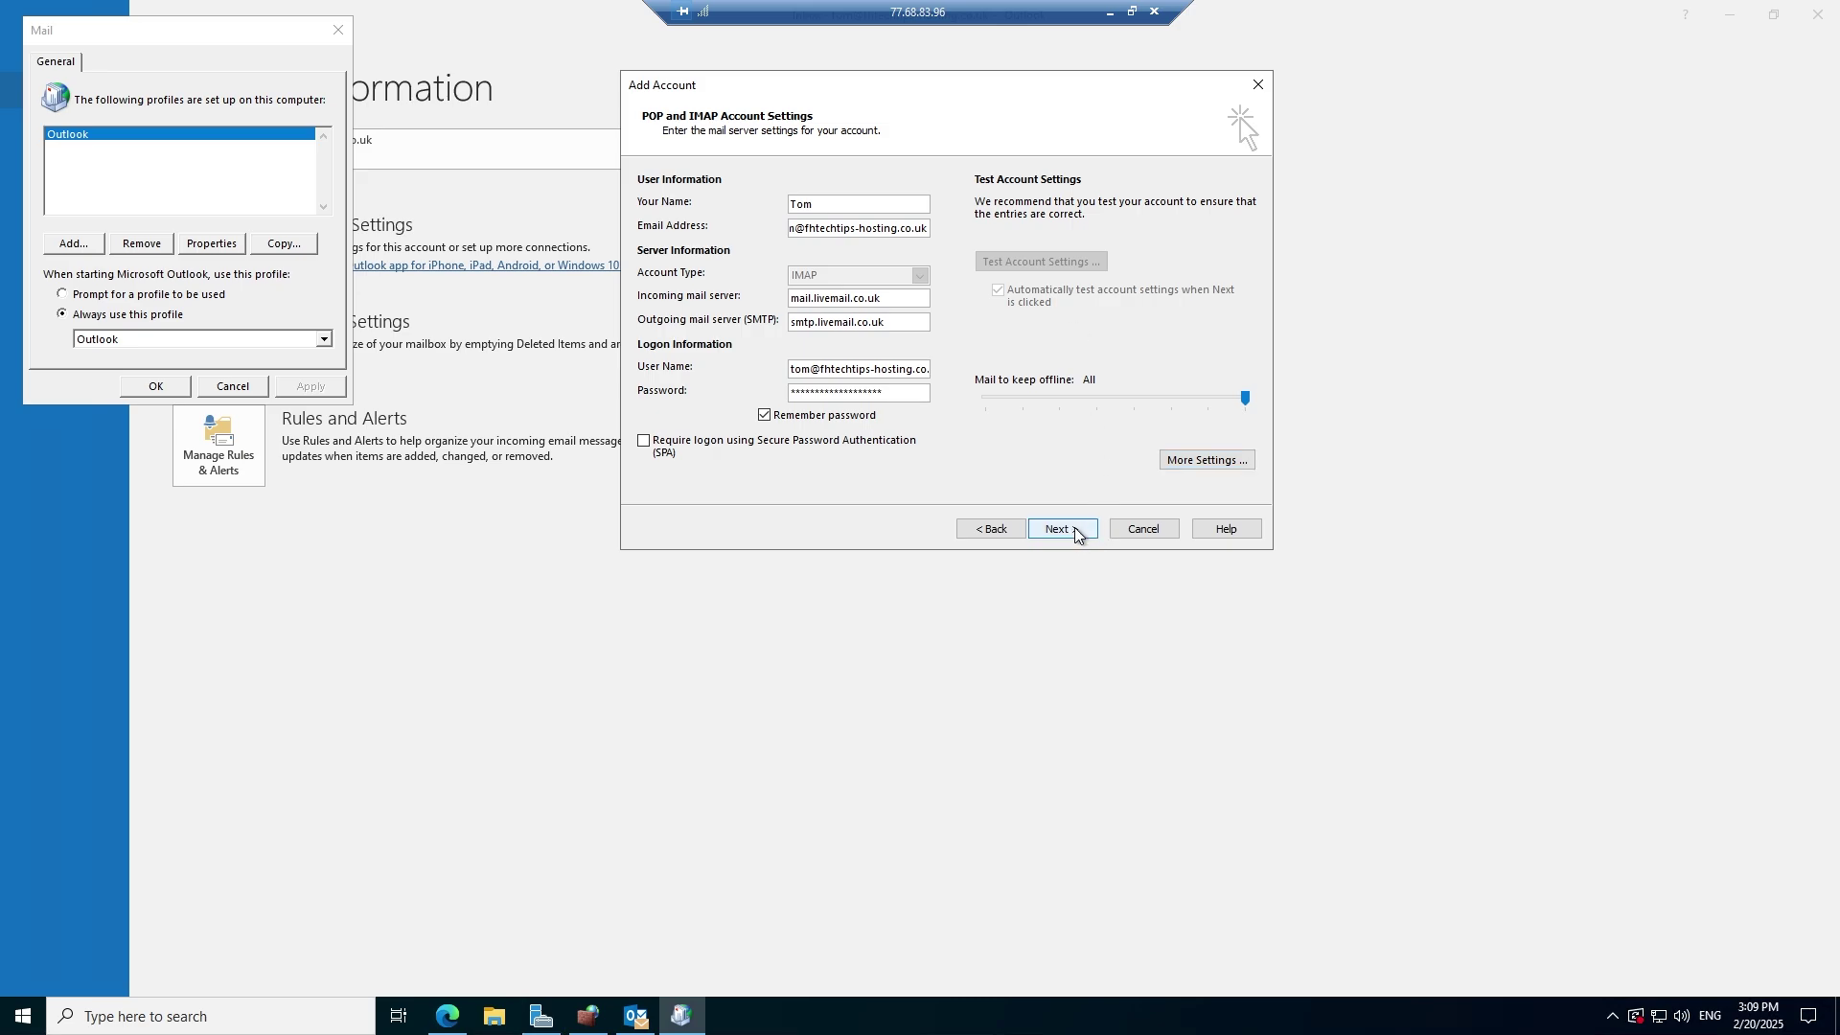
left_click(1073, 527)
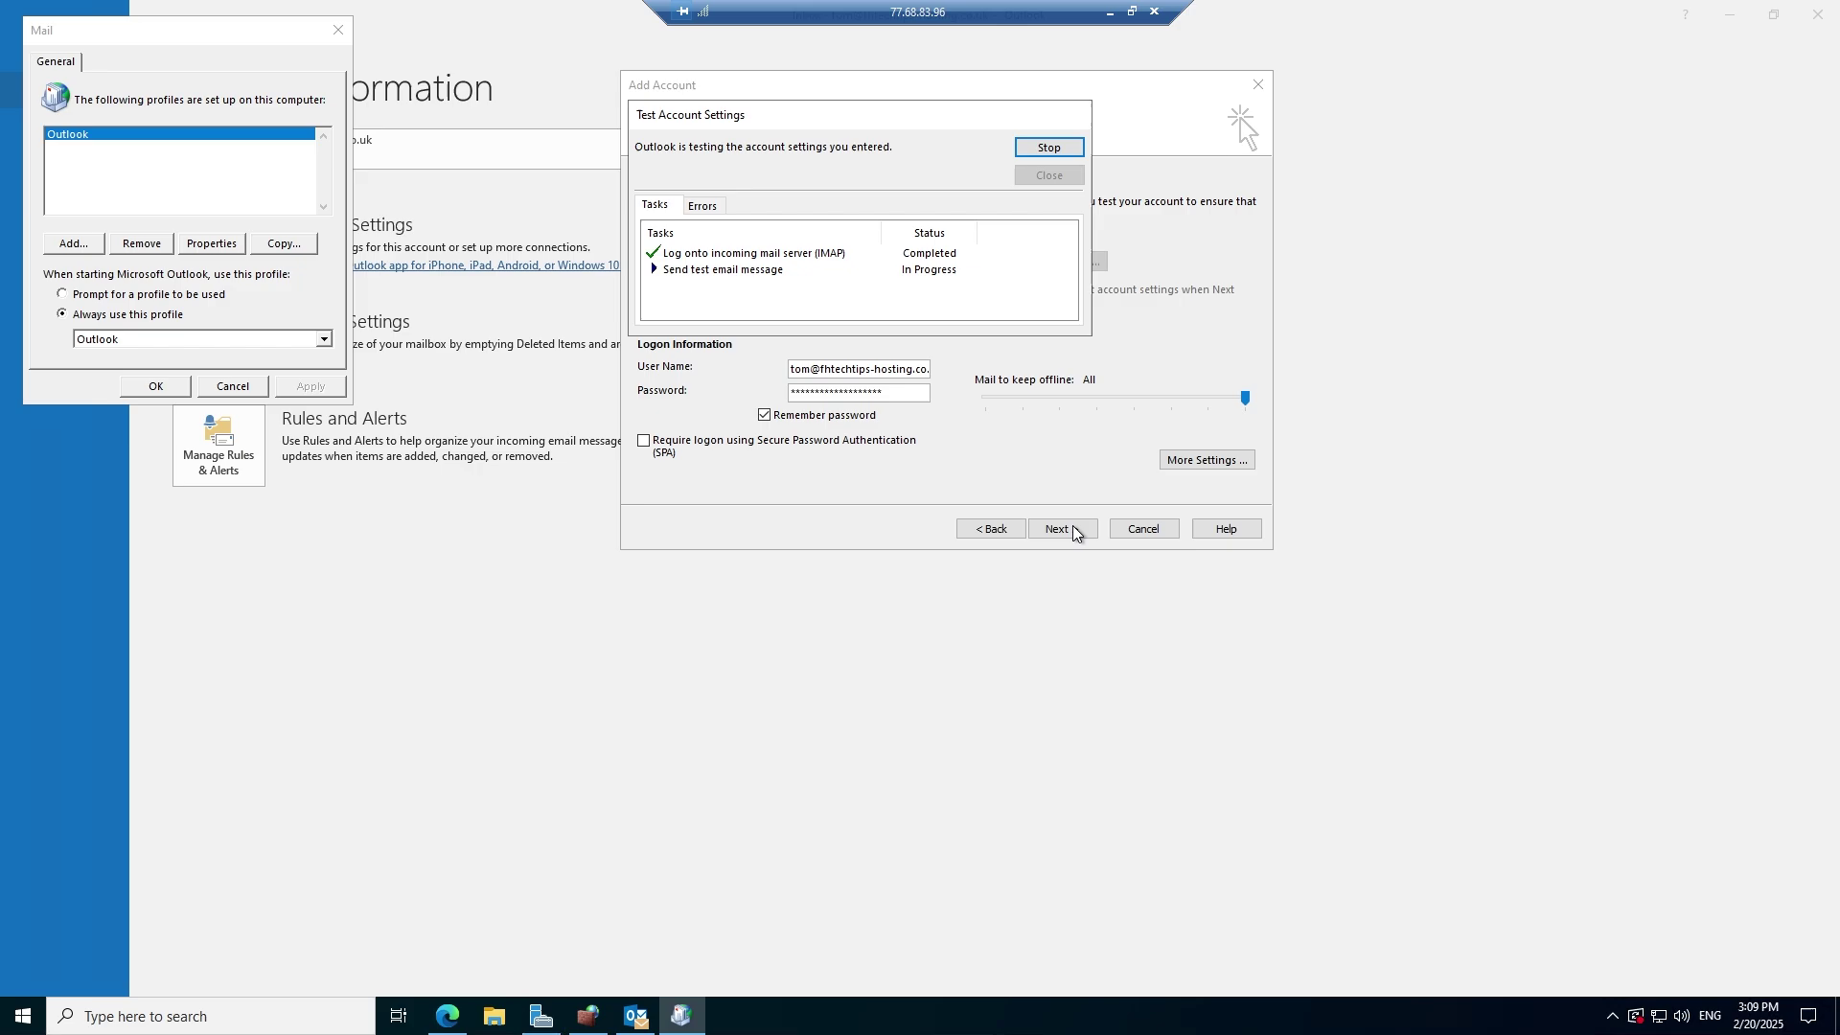